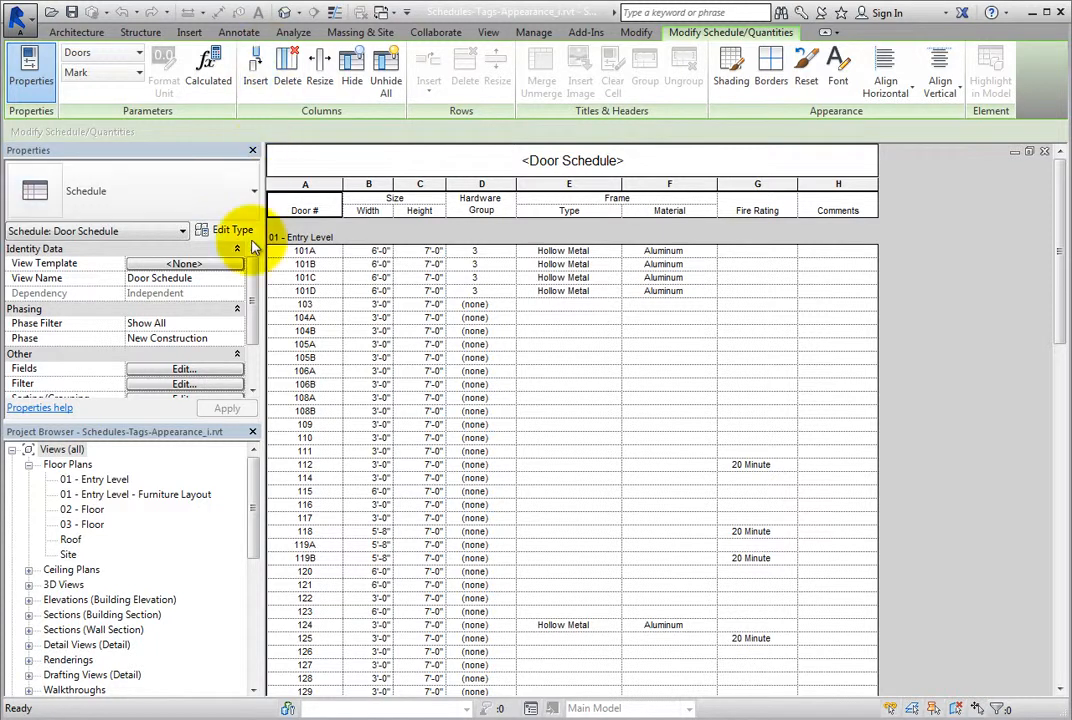
- Add the Image and Type Image fields to the door schedule's scheduled fields
left_click_drag(248, 279, 248, 313)
scroll(248, 313, "down", 1)
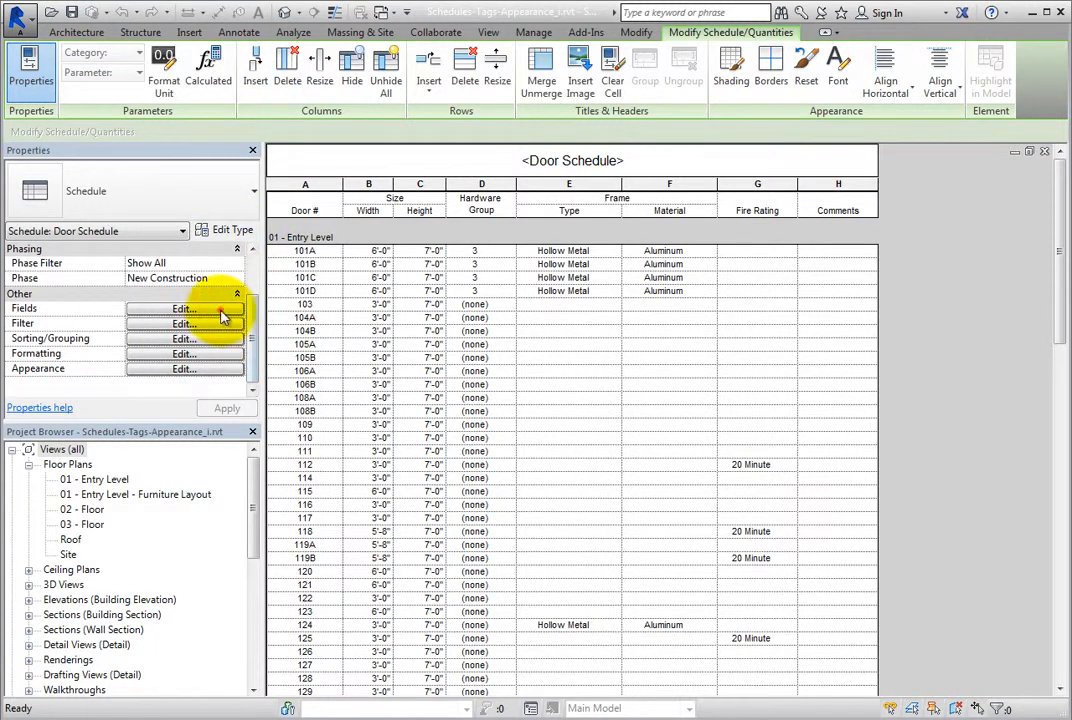
left_click(226, 310)
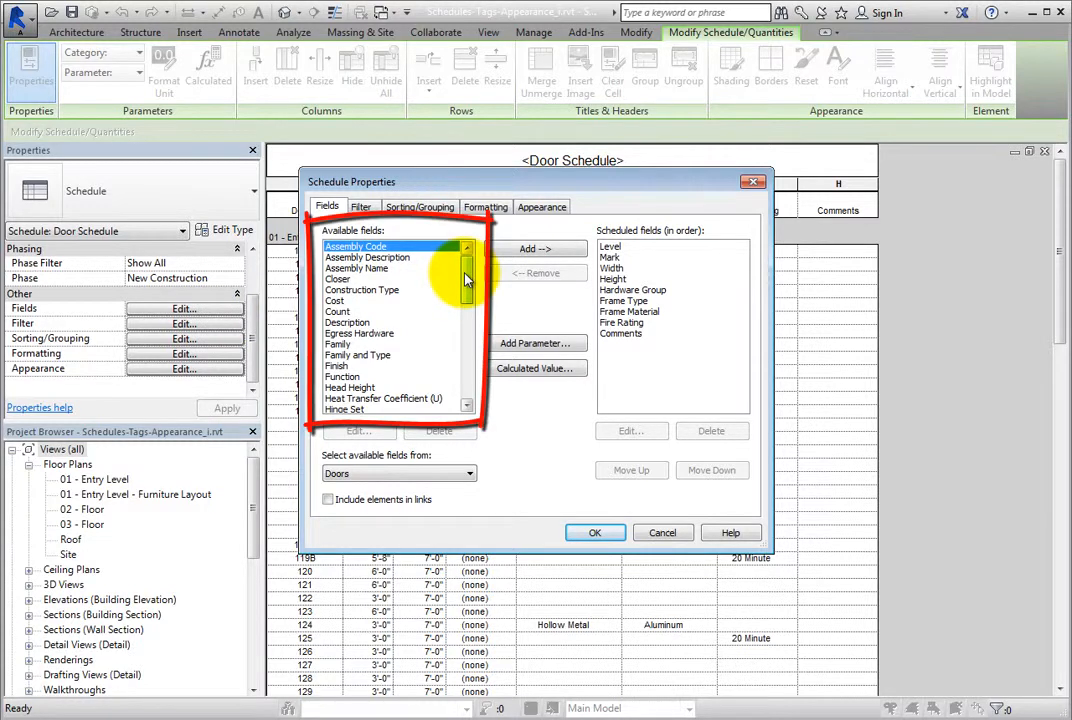
mouse_move(465, 280)
left_mouse_down()
mouse_move(465, 363)
mouse_move(464, 306)
mouse_move(466, 354)
left_mouse_up()
left_click(355, 301)
left_click(497, 248)
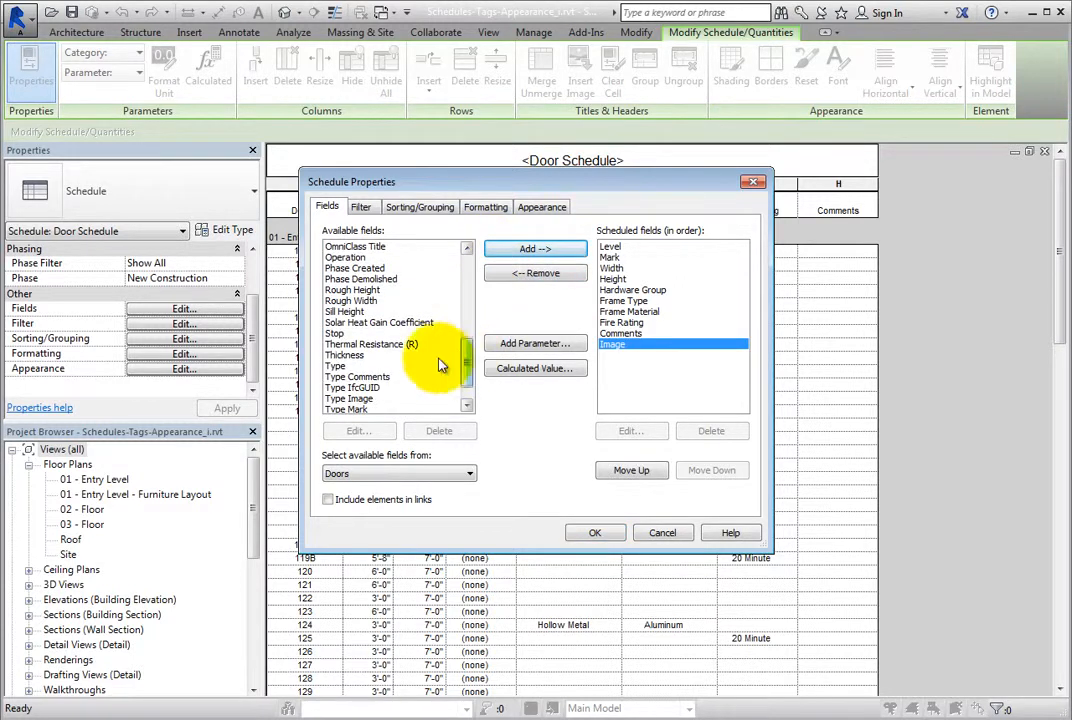
left_click(368, 398)
left_click(543, 248)
left_click(612, 534)
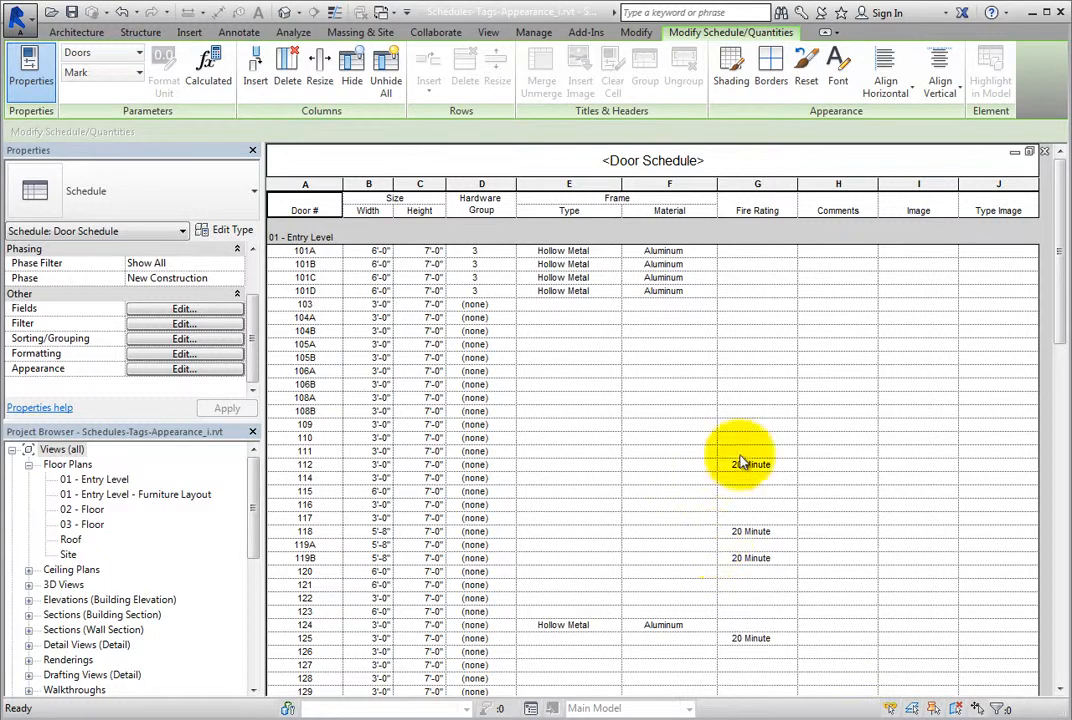
- Import Door1.jpg and assign it as the Image of door 103 in the door schedule
left_click(917, 302)
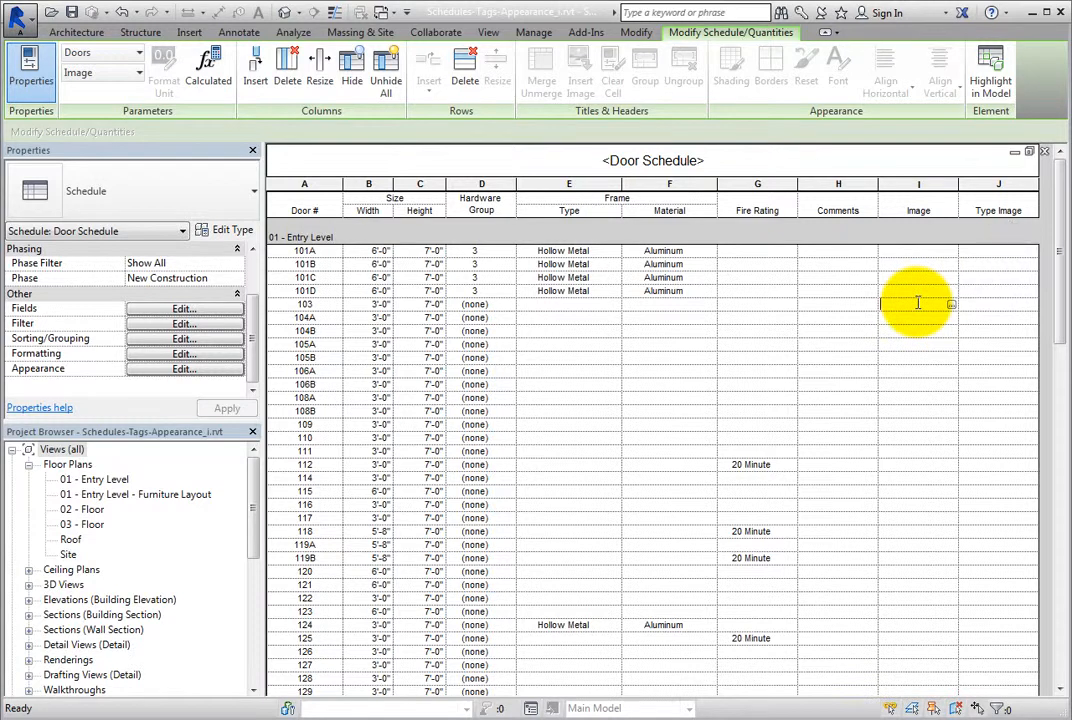
left_click(951, 305)
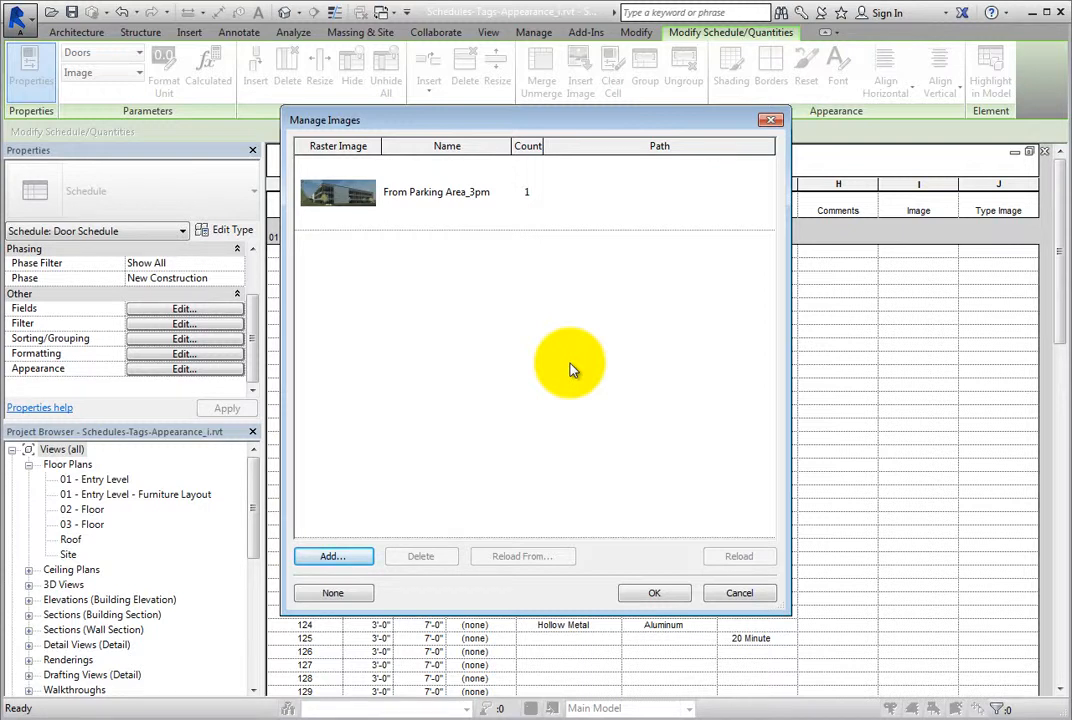
left_click(362, 555)
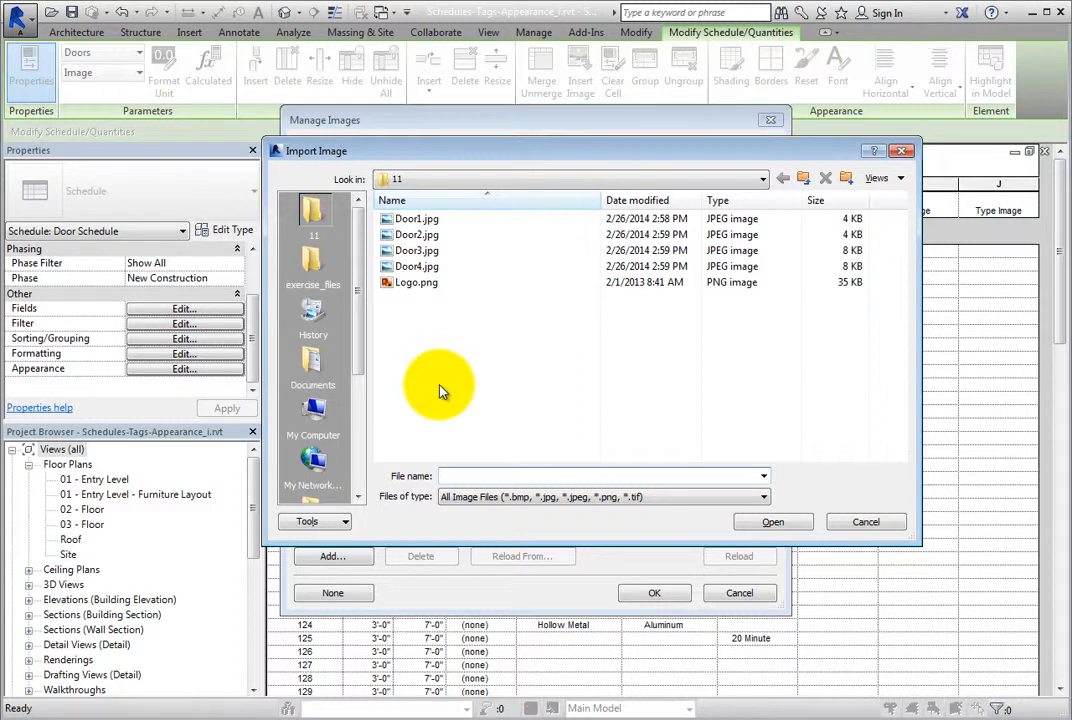
left_click(448, 220)
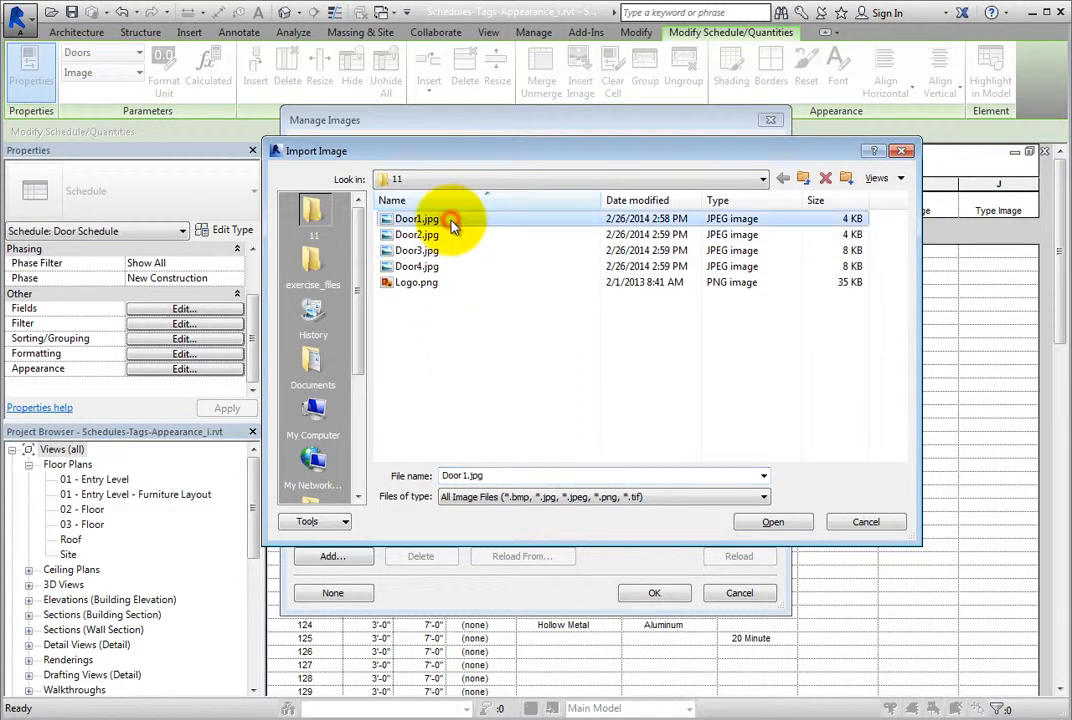
left_click(790, 524)
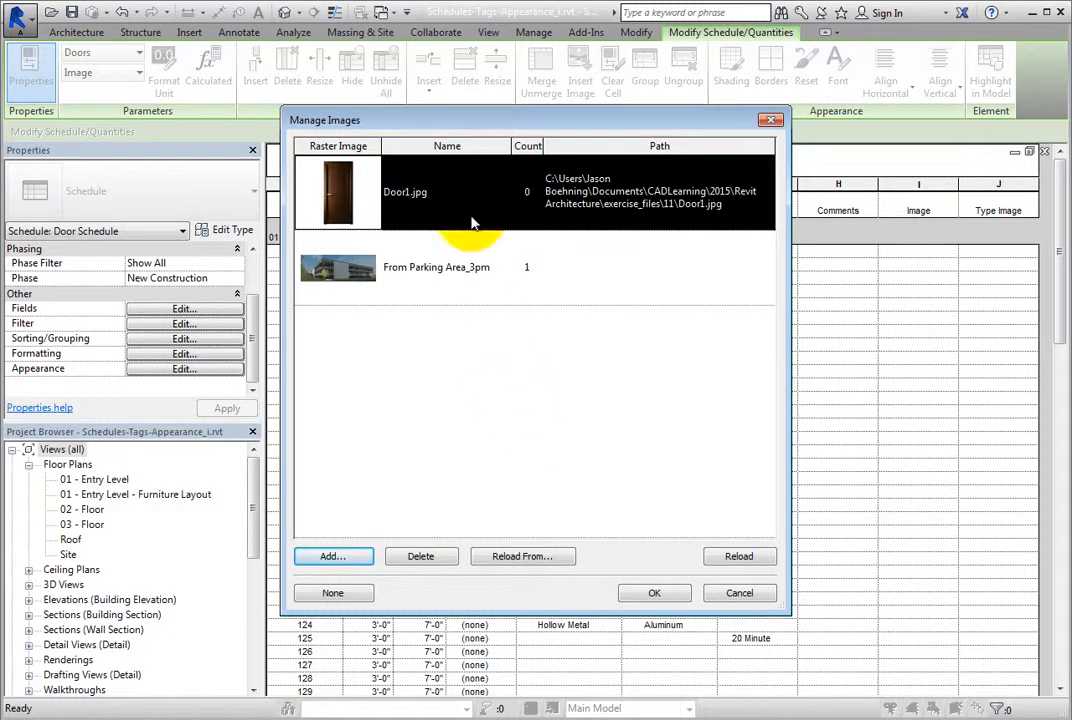
left_click(466, 192)
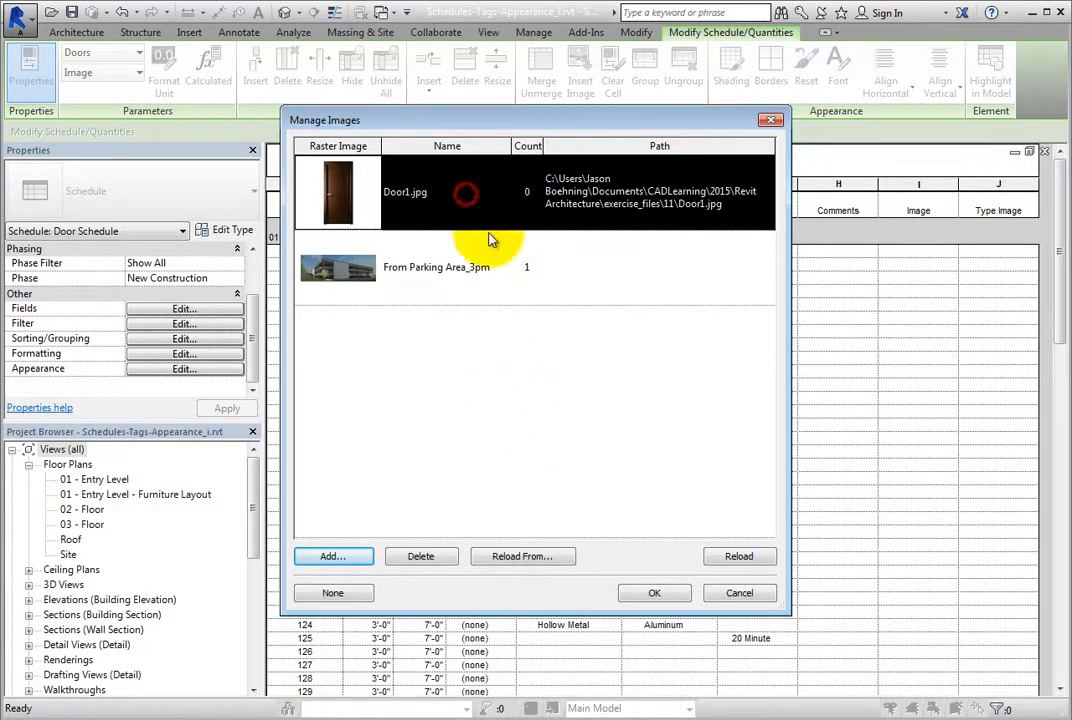
left_click(654, 592)
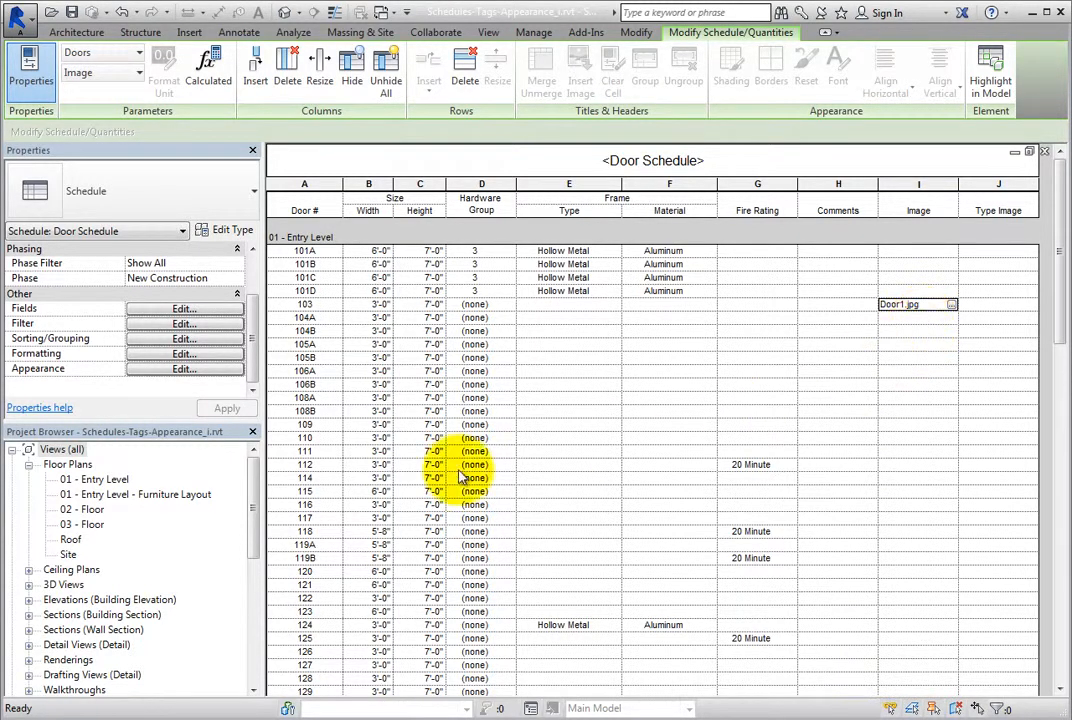
- Open the 01 - Entry Level floor plan and add Door2.jpg to the project's managed images
double_click(112, 480)
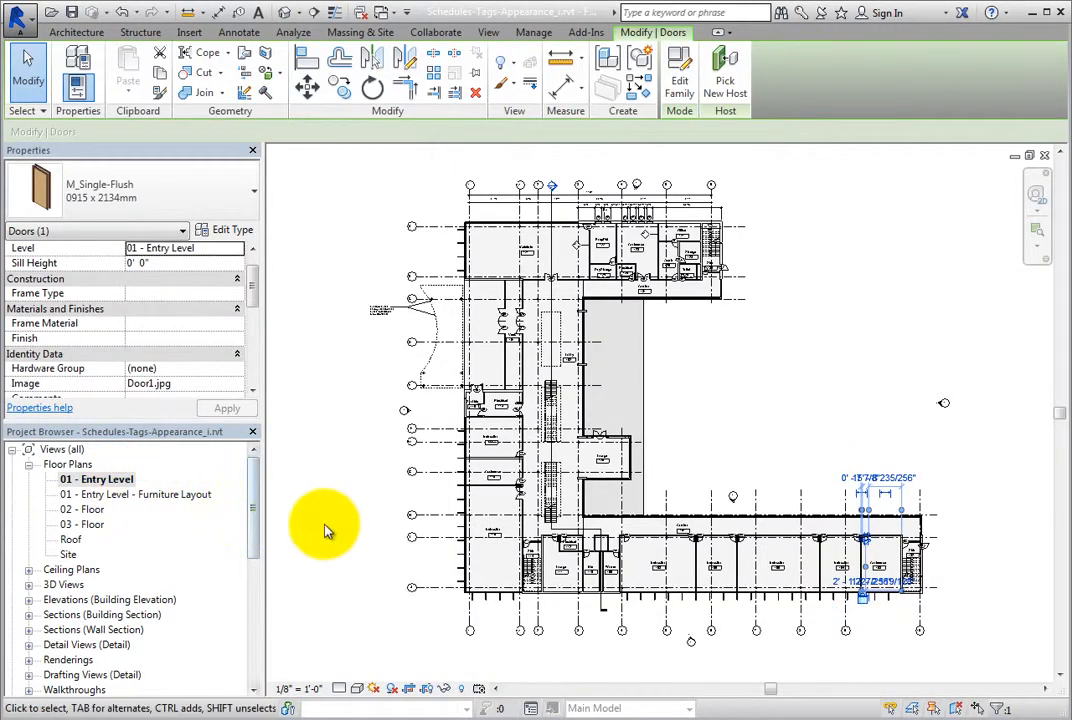
left_click(326, 588)
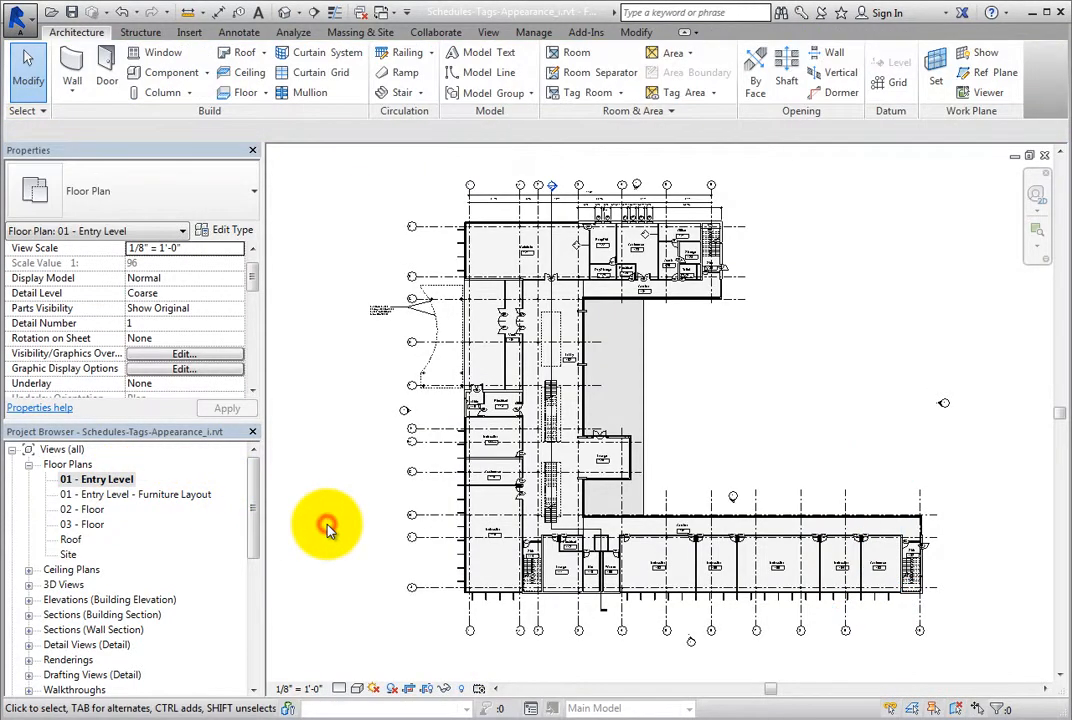
left_click(533, 32)
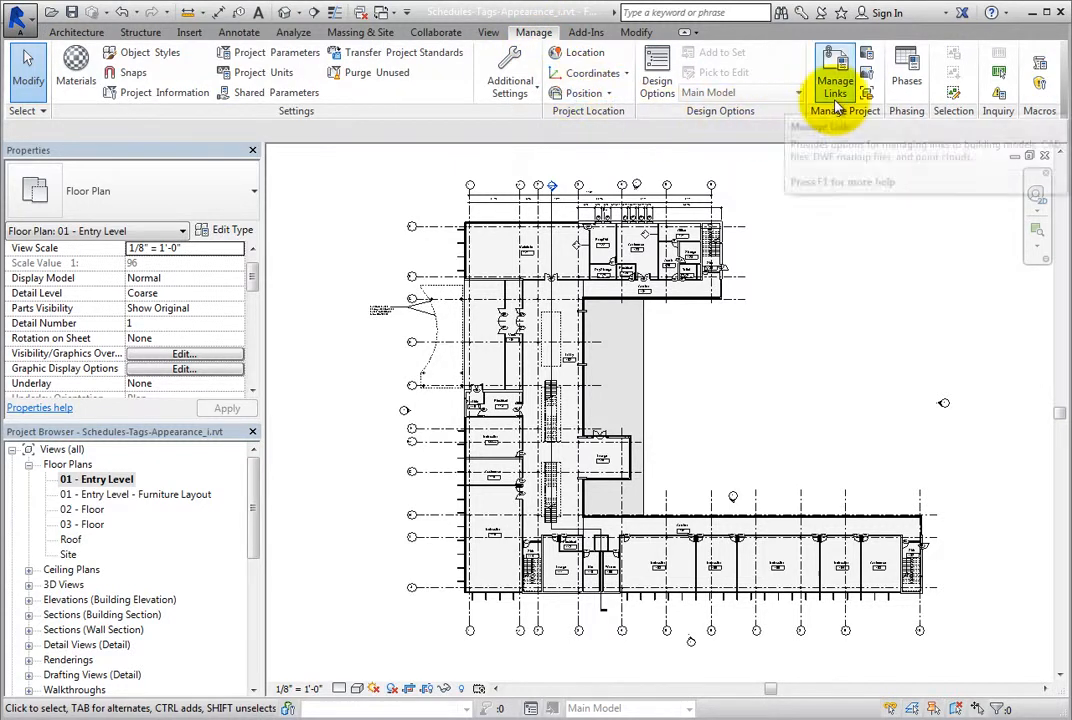
left_click(866, 52)
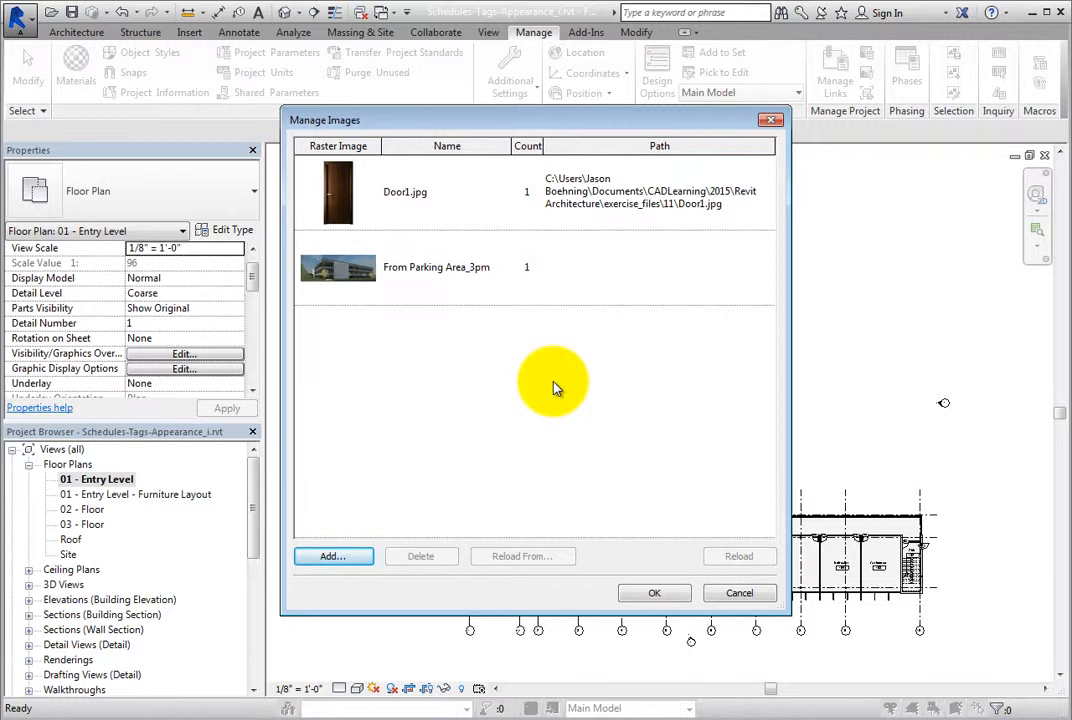
left_click(472, 220)
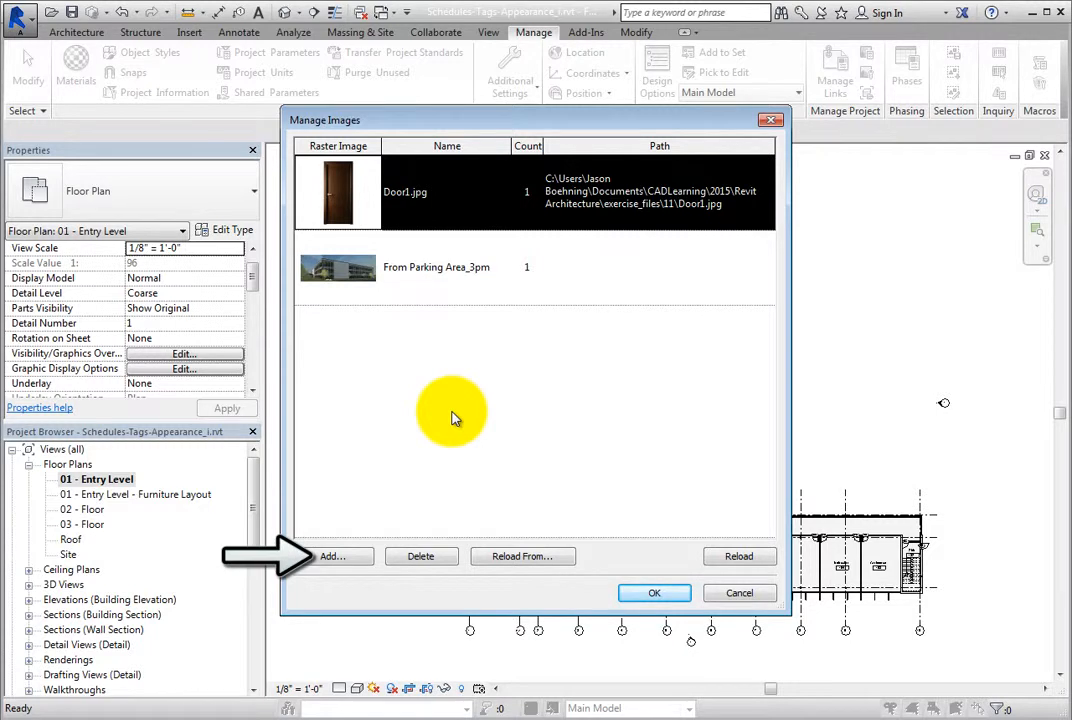
left_click(347, 567)
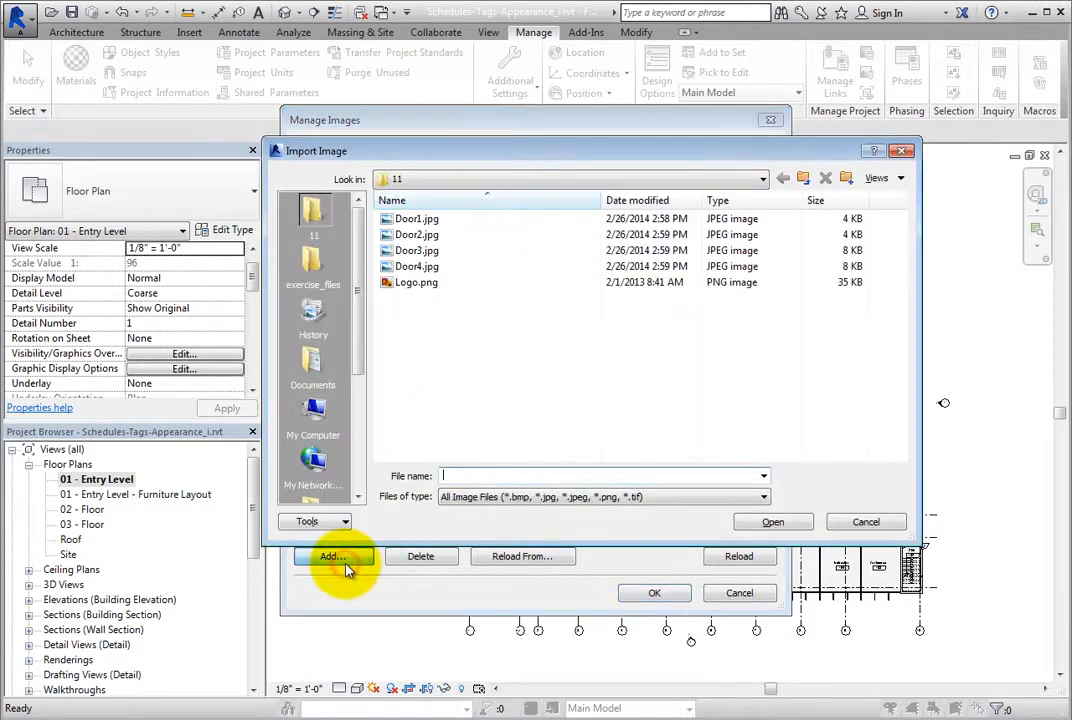
left_click(418, 234)
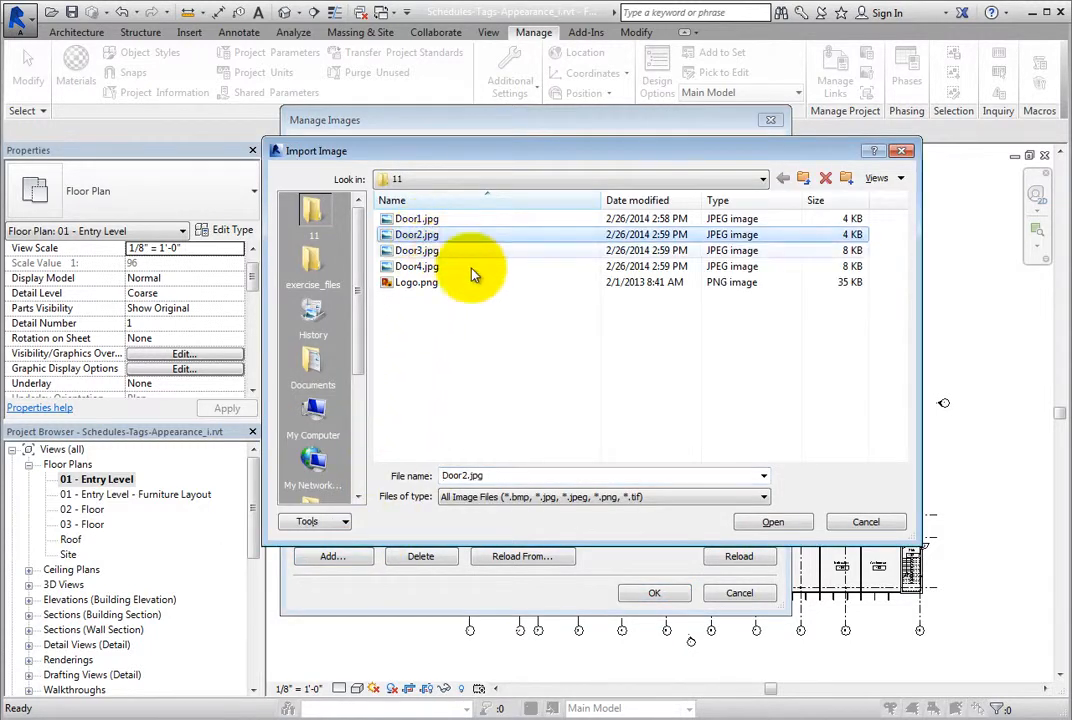
left_click(765, 521)
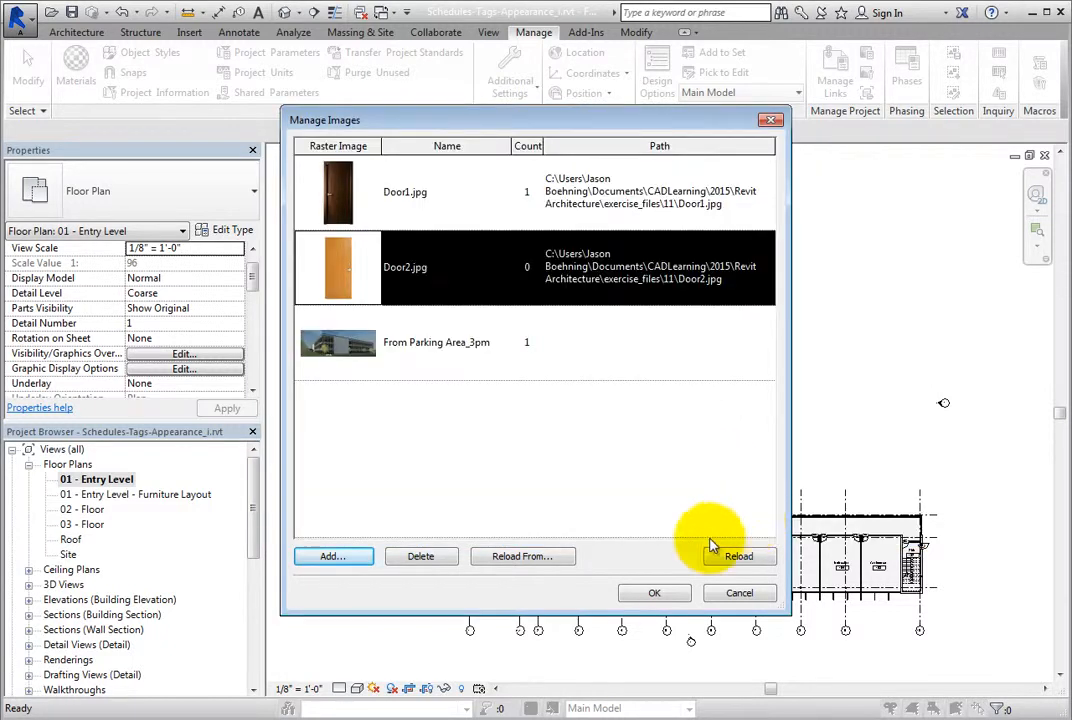
left_click(655, 593)
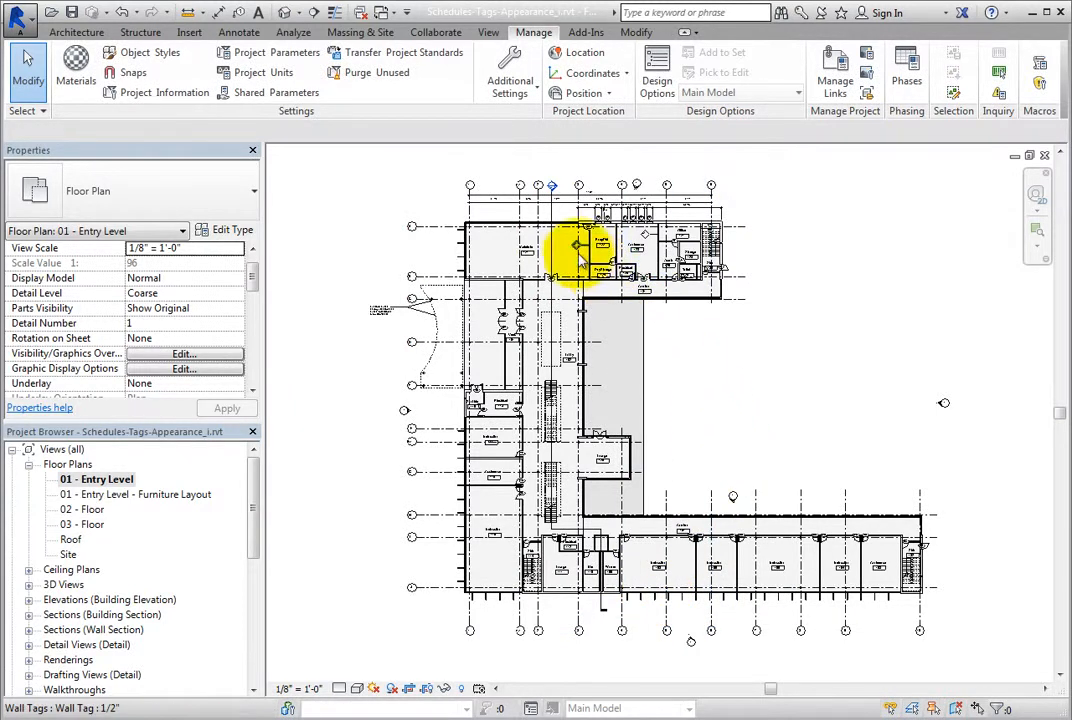
- Assign Door2.jpg as the Image property of door 127 between Office and Admin in the floor plan
scroll(571, 250, "up", 6)
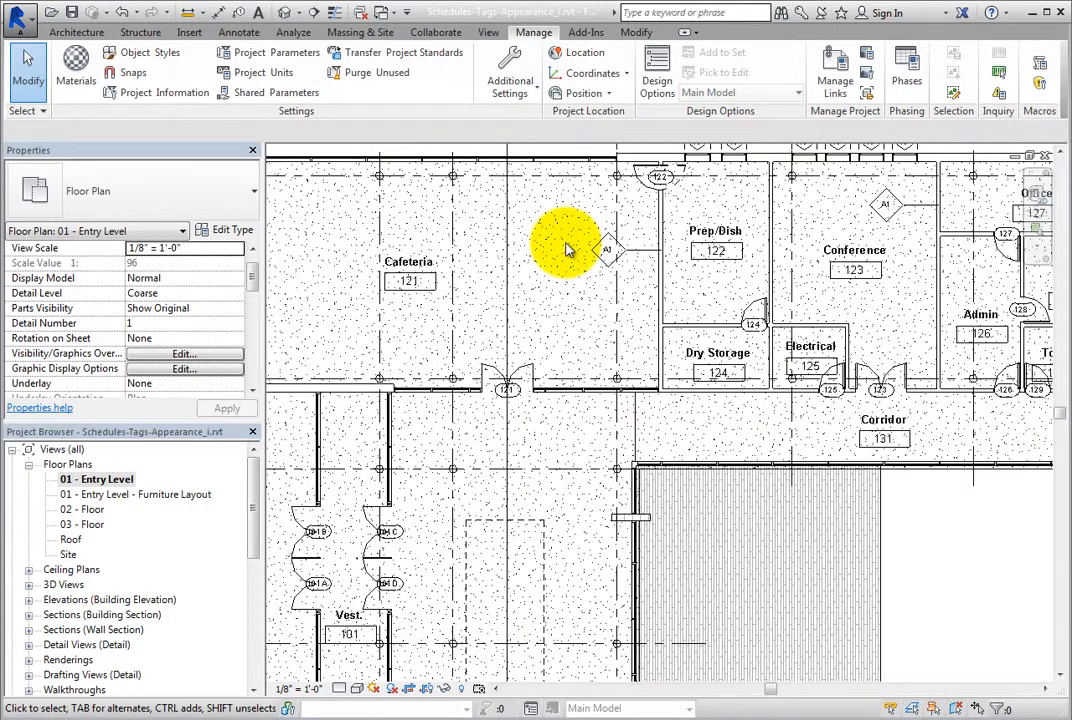
scroll(567, 250, "up", 2)
mouse_move(668, 280)
middle_mouse_down()
mouse_move(625, 297)
mouse_move(489, 306)
mouse_move(452, 329)
middle_mouse_up()
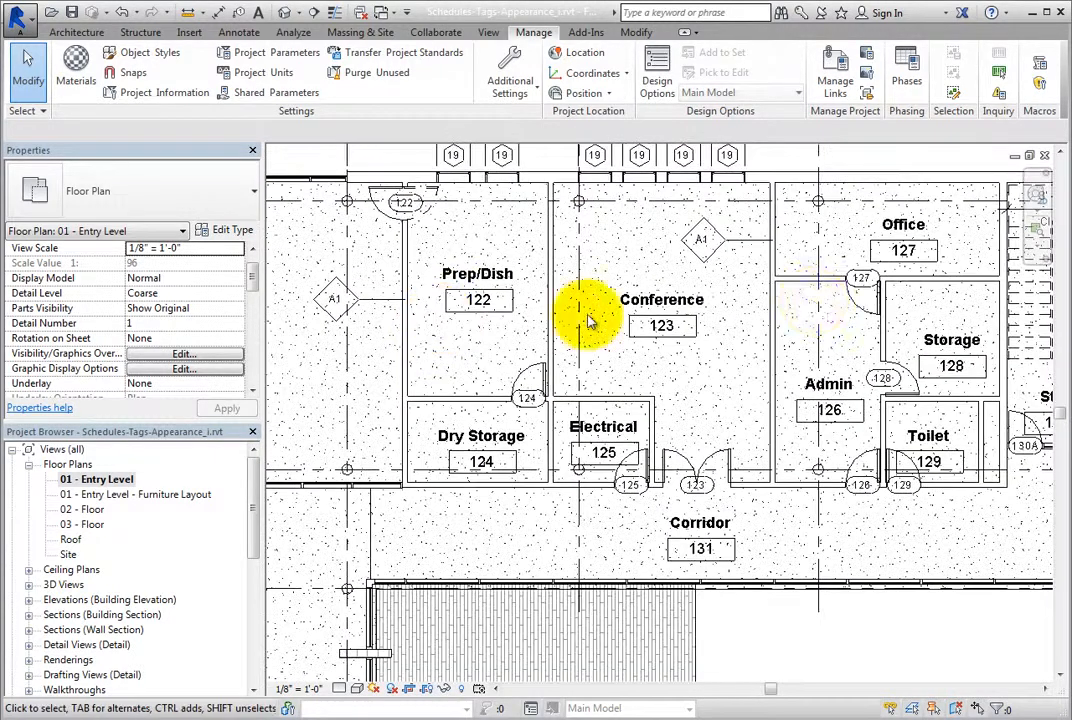
left_click(849, 306)
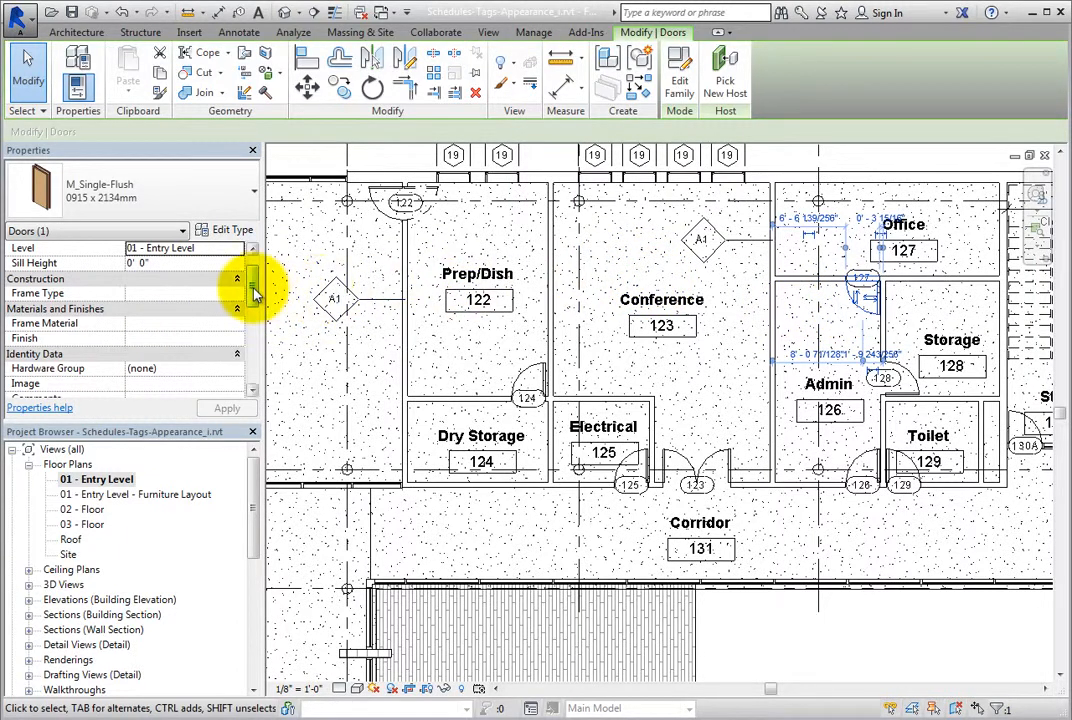
mouse_move(253, 293)
left_mouse_down()
mouse_move(252, 320)
mouse_move(257, 310)
left_mouse_up()
left_click(147, 279)
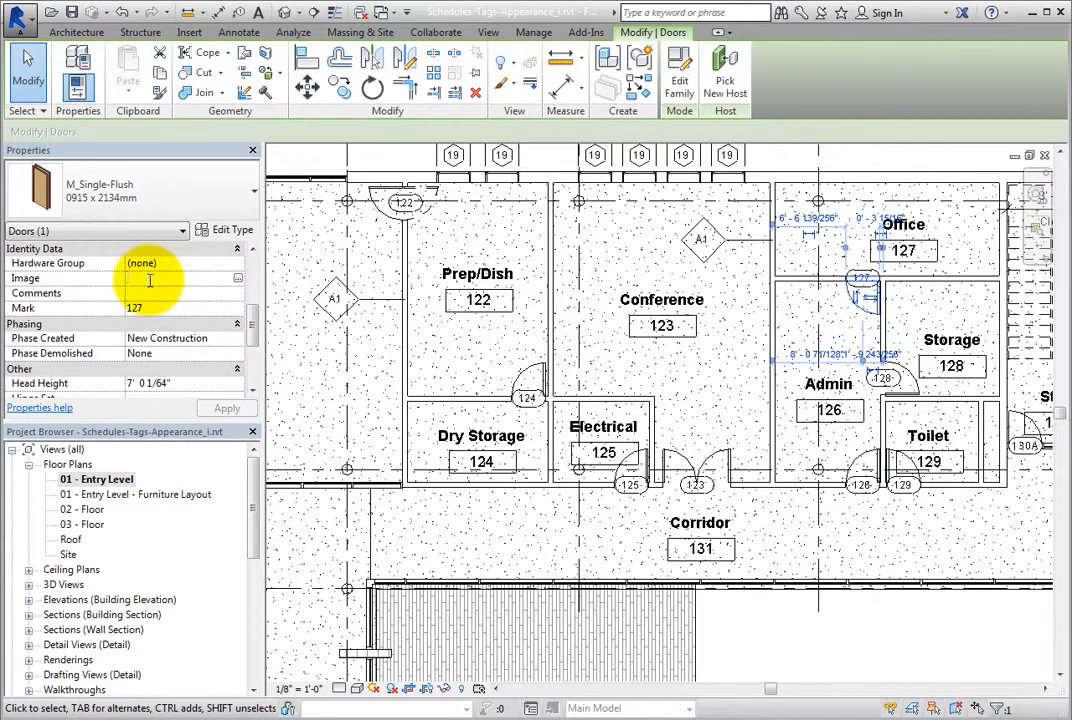
left_click(237, 279)
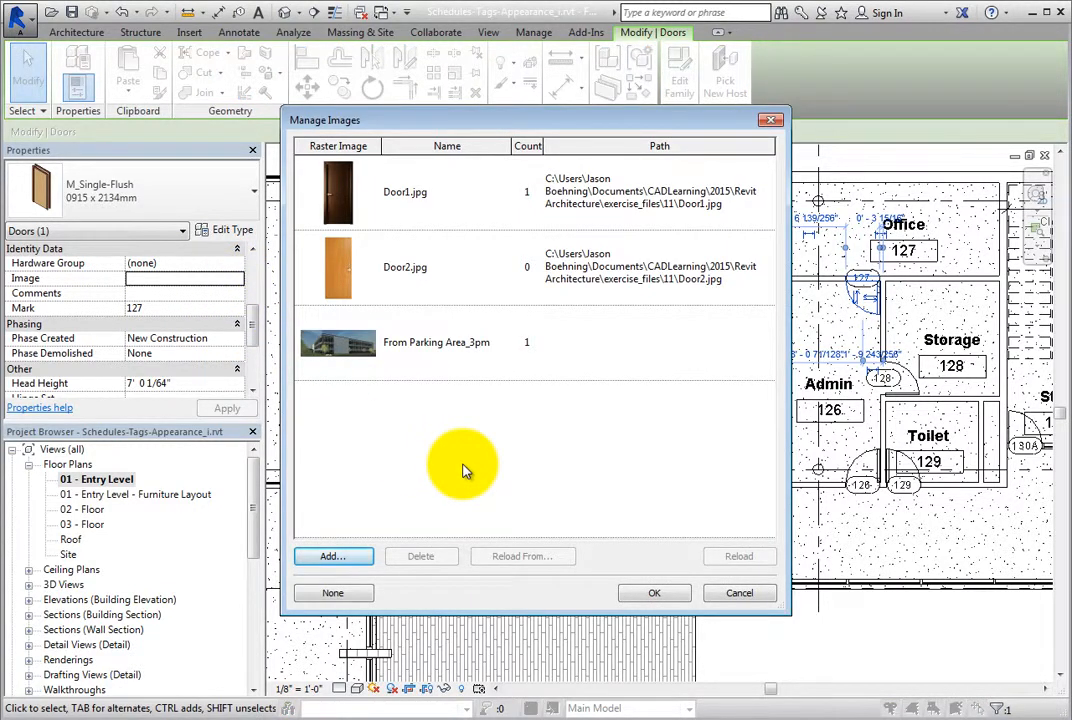
left_click(455, 270)
left_click(655, 593)
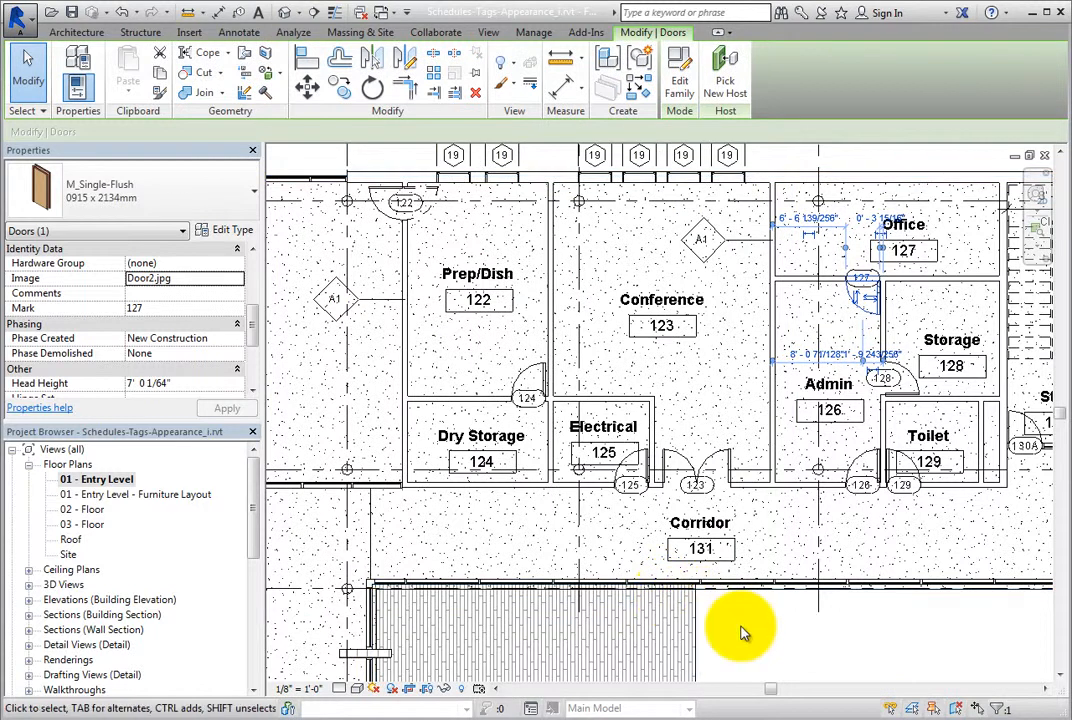
left_click(742, 632)
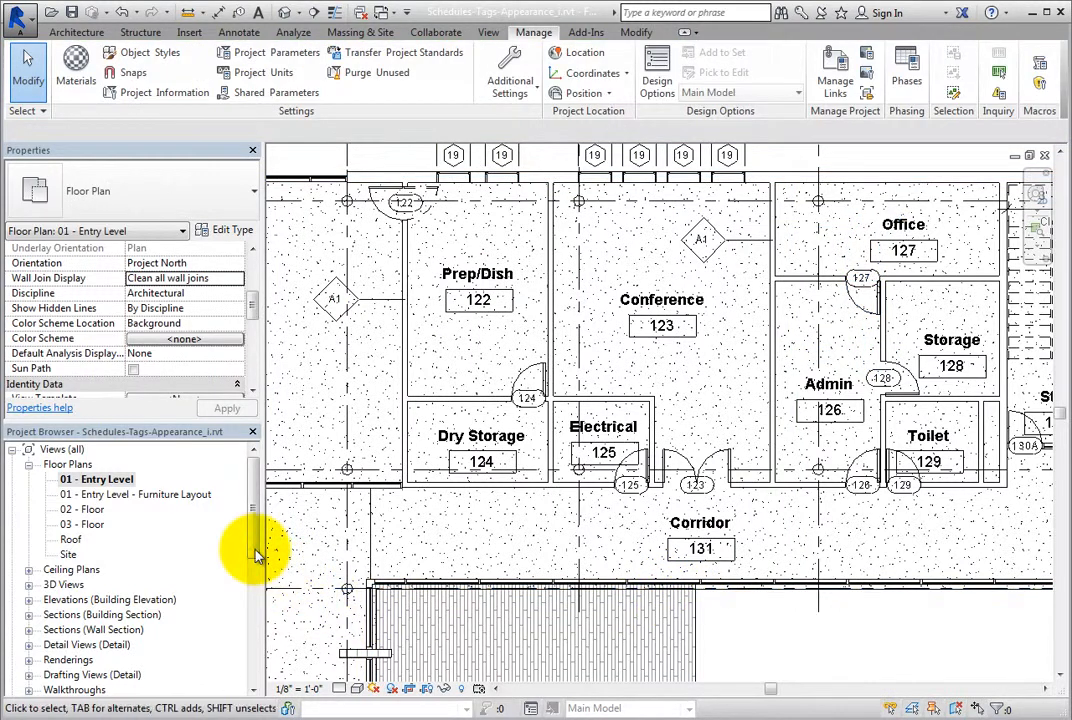
- Open sheet A3 - Schedules and examine the door images in the placed door schedule
left_click_drag(252, 553, 187, 641)
double_click(103, 630)
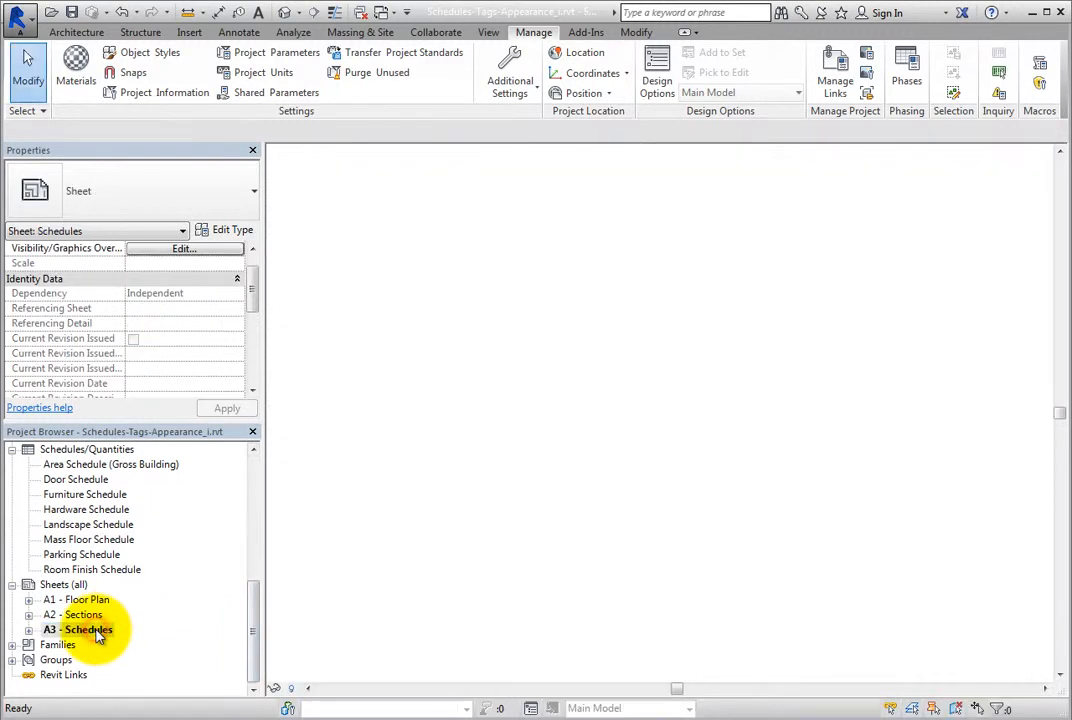
scroll(887, 309, "up", 5)
middle_click_drag(890, 311, 803, 376)
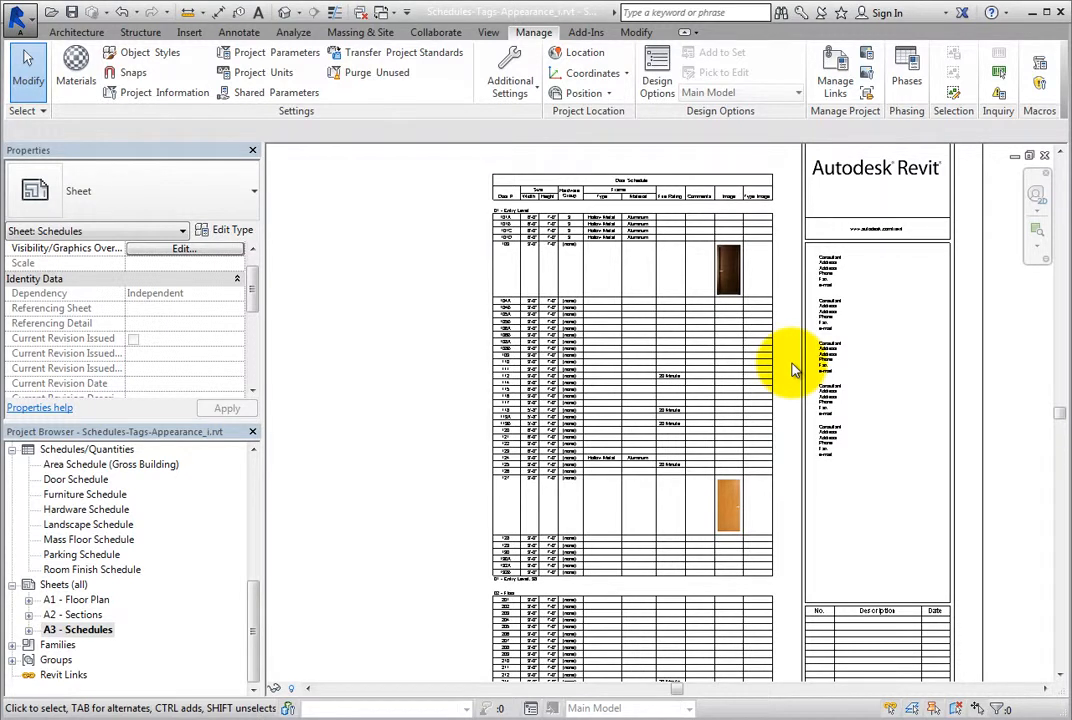
scroll(792, 370, "down", 3)
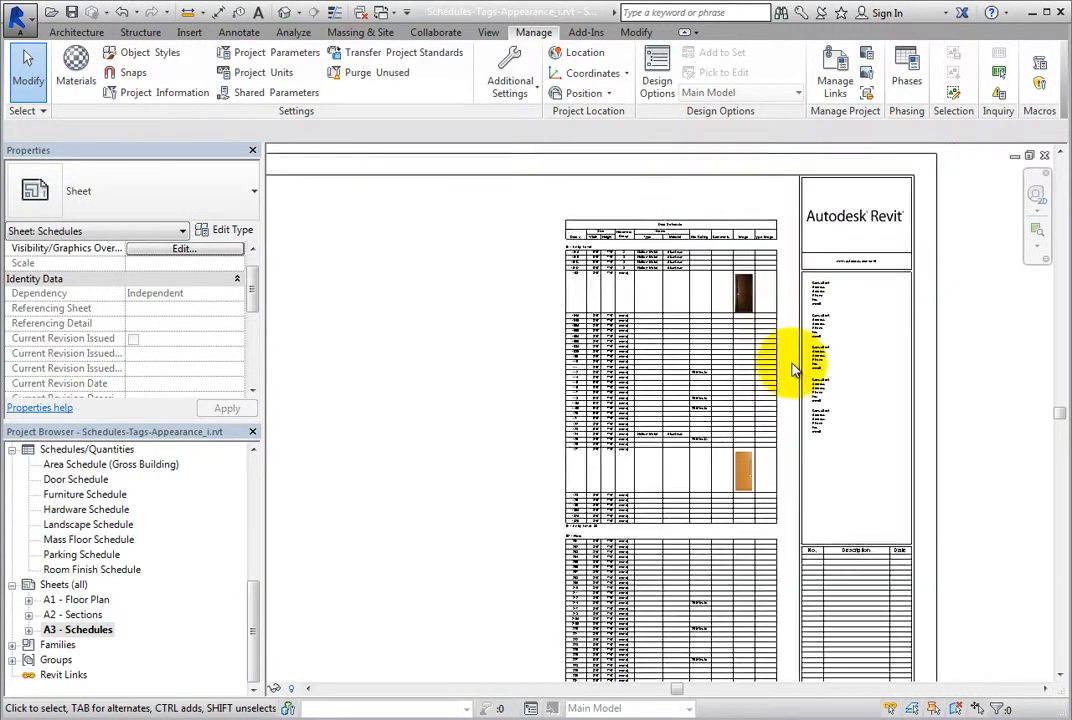
middle_click_drag(790, 487, 755, 455)
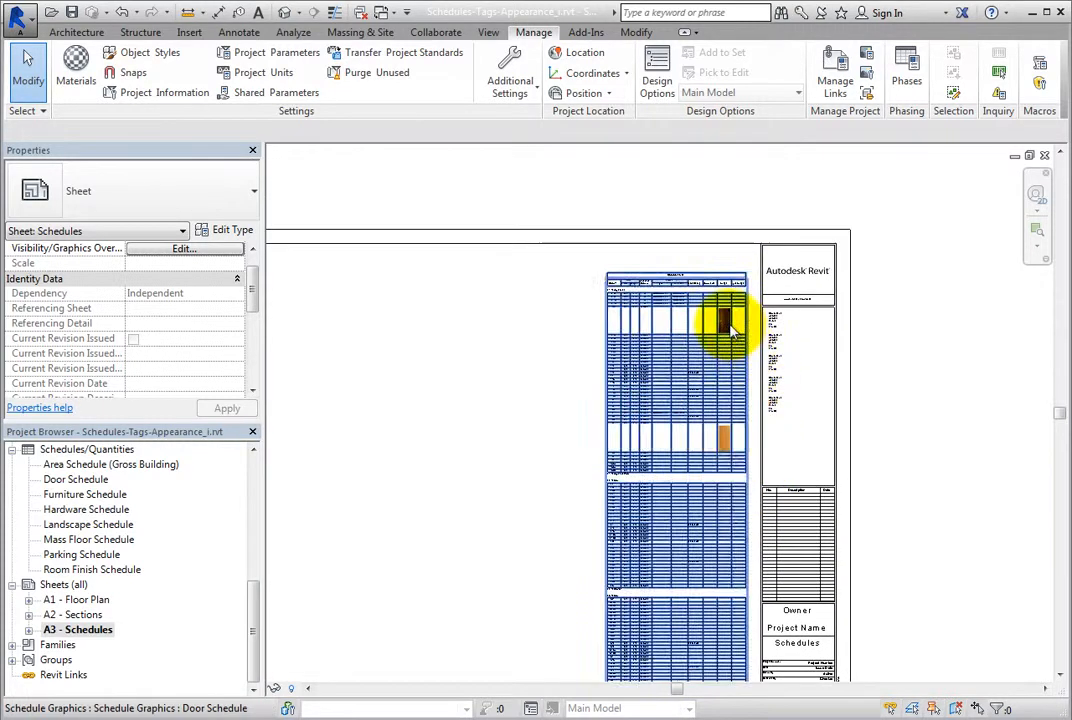
scroll(745, 325, "up", 5)
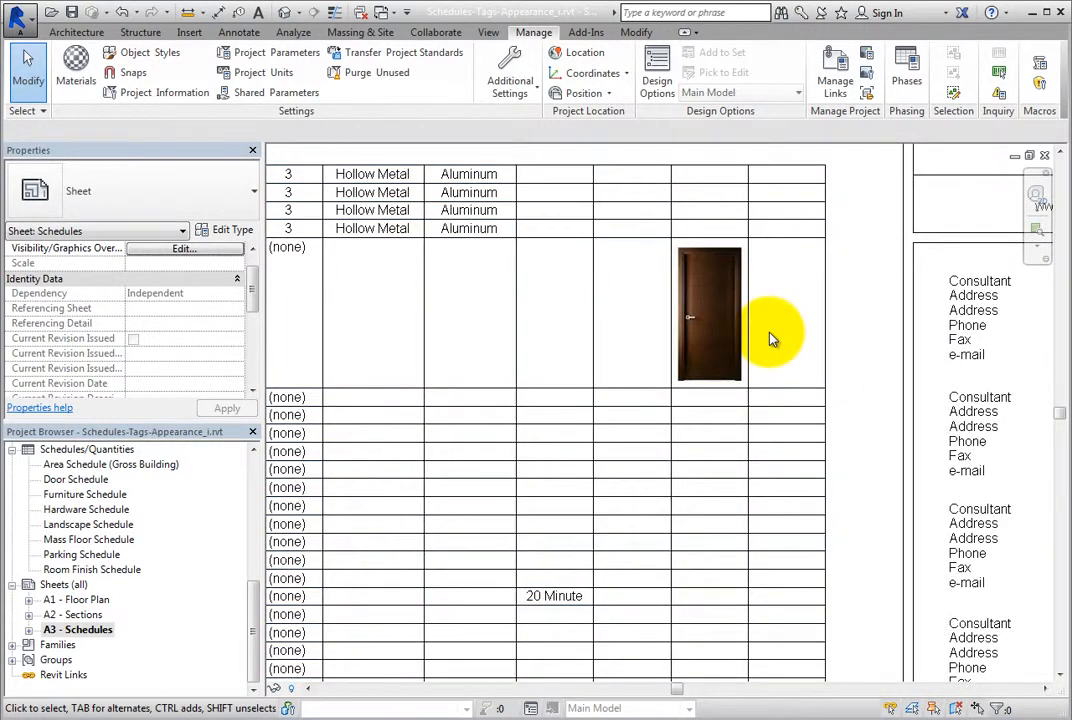
scroll(765, 335, "down", 5)
- Return to the 01 - Entry Level floor plan and open the family of double door 123 for editing
left_click_drag(254, 603, 256, 469)
double_click(104, 482)
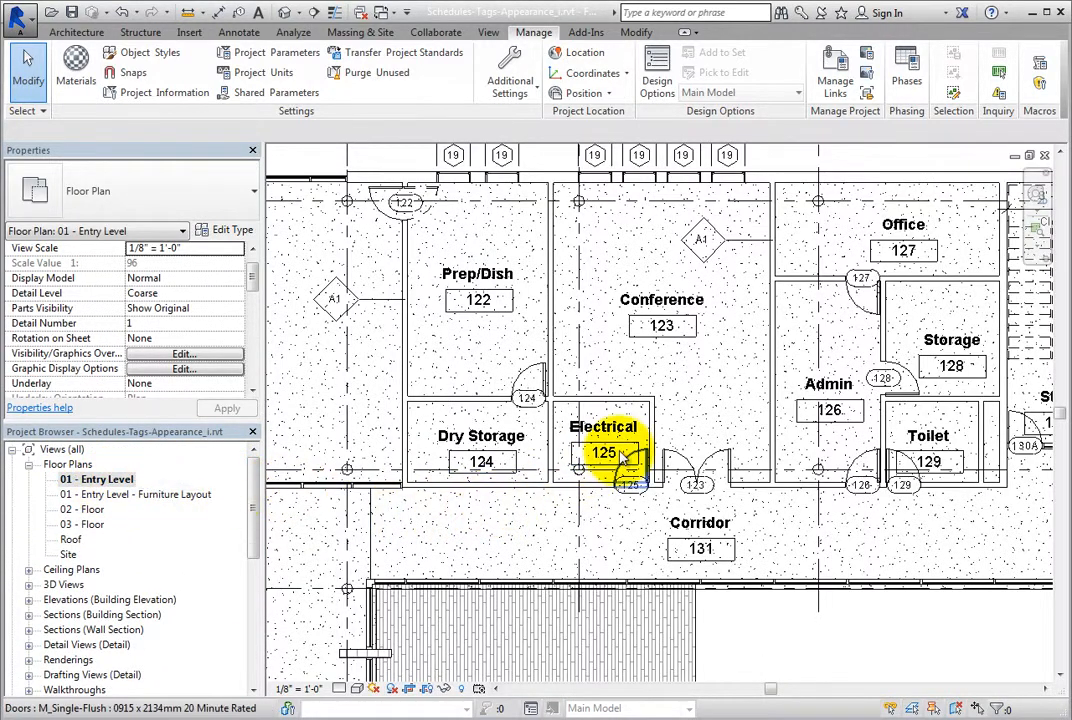
left_click(679, 453)
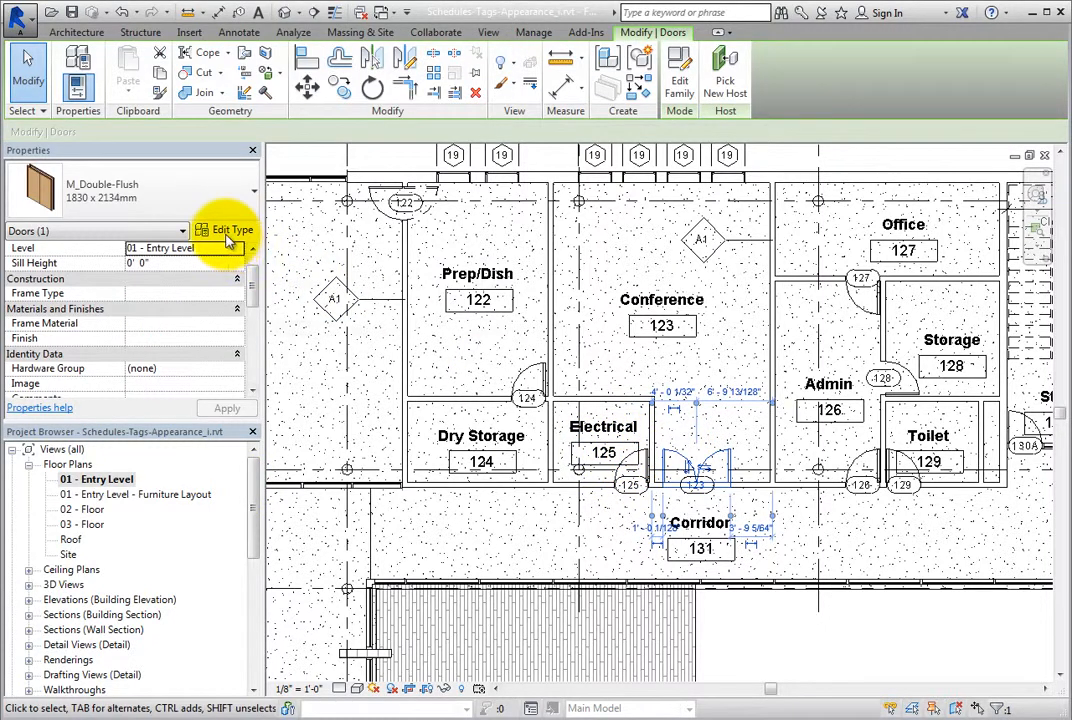
left_click(677, 94)
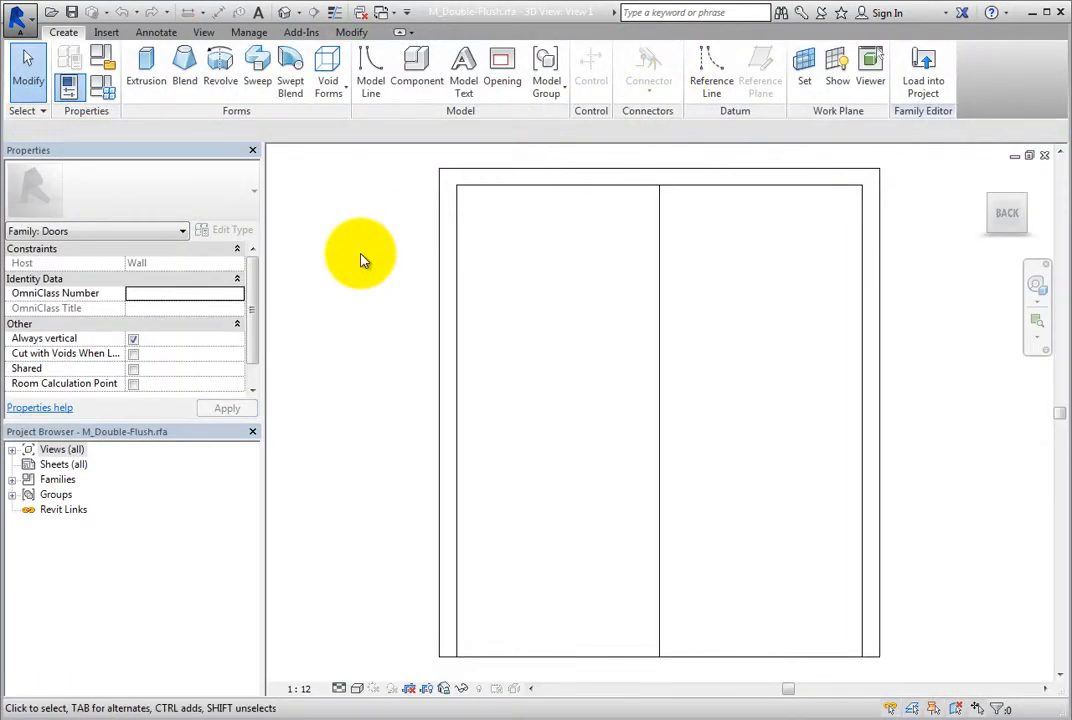
- Add Door3.jpg and Door4.jpg to the double door family's images and assign Door3.jpg as the Type Image of type 1830 x 2134mm
left_click(104, 90)
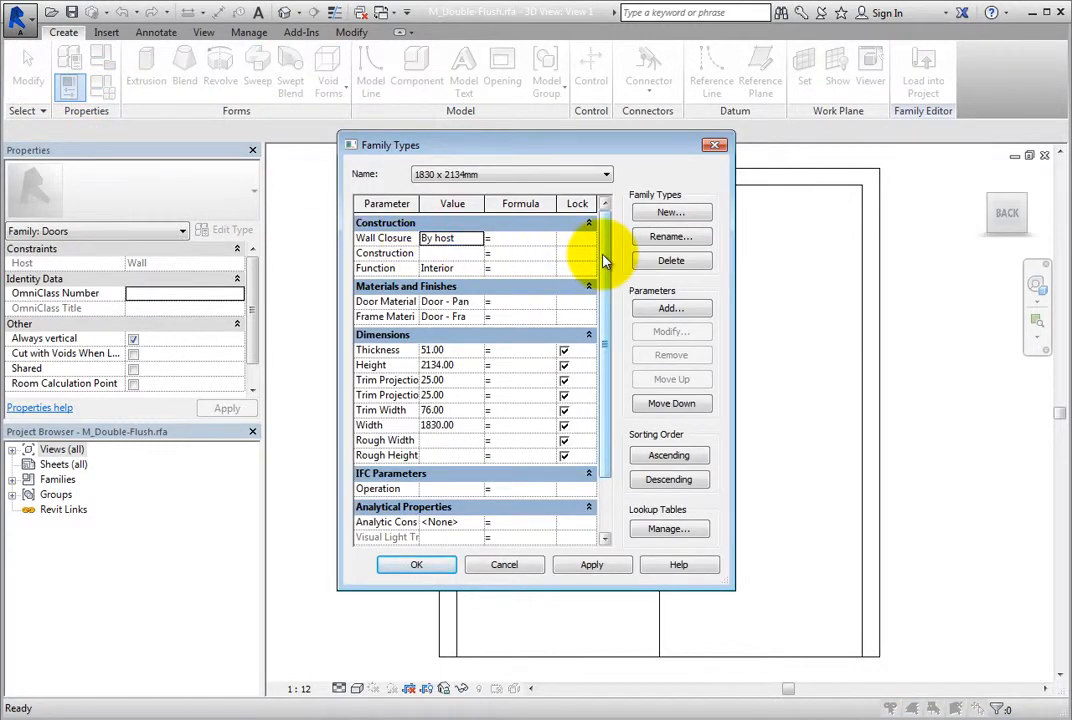
left_click_drag(604, 262, 605, 328)
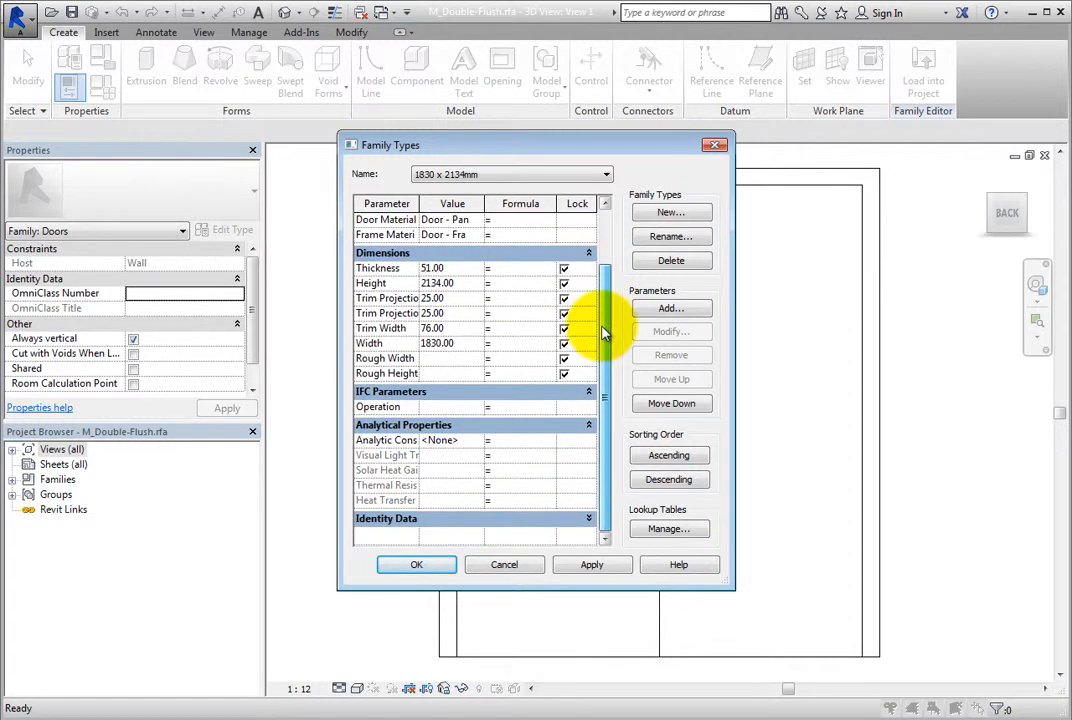
scroll(591, 521, "down", 3)
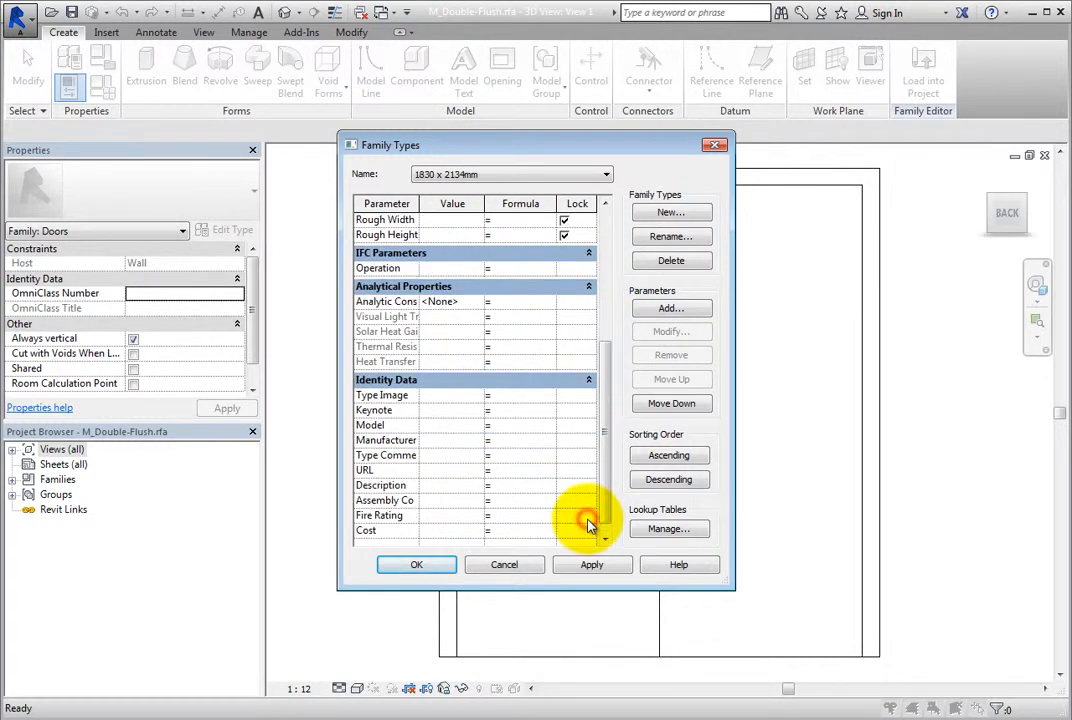
left_click(440, 399)
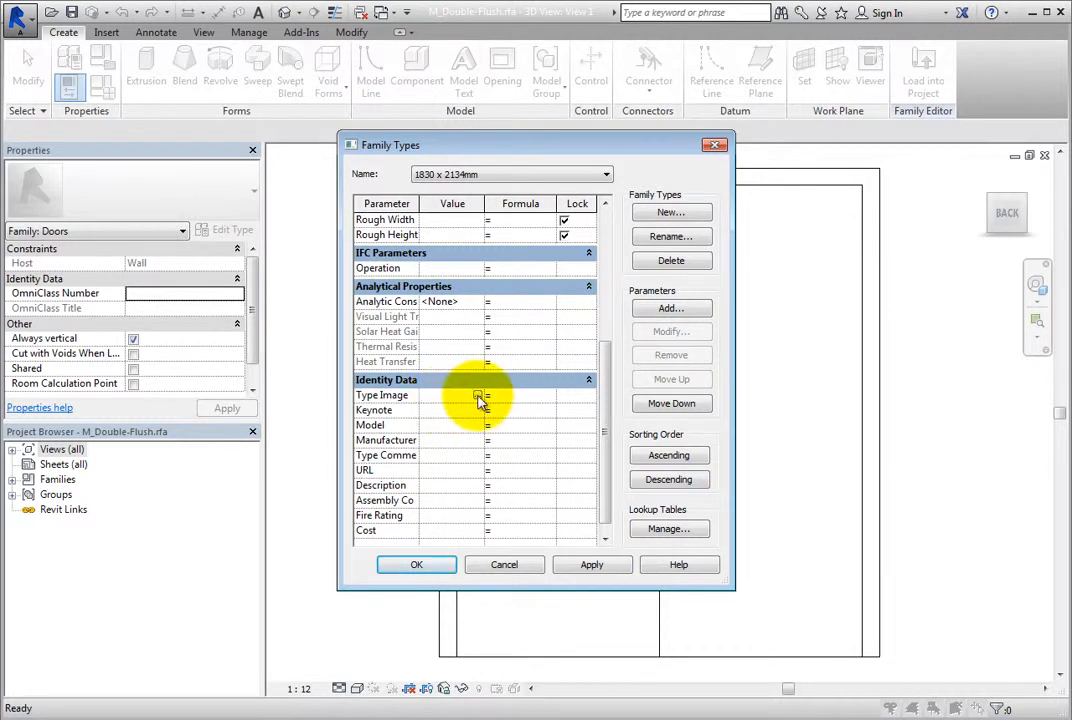
left_click(478, 397)
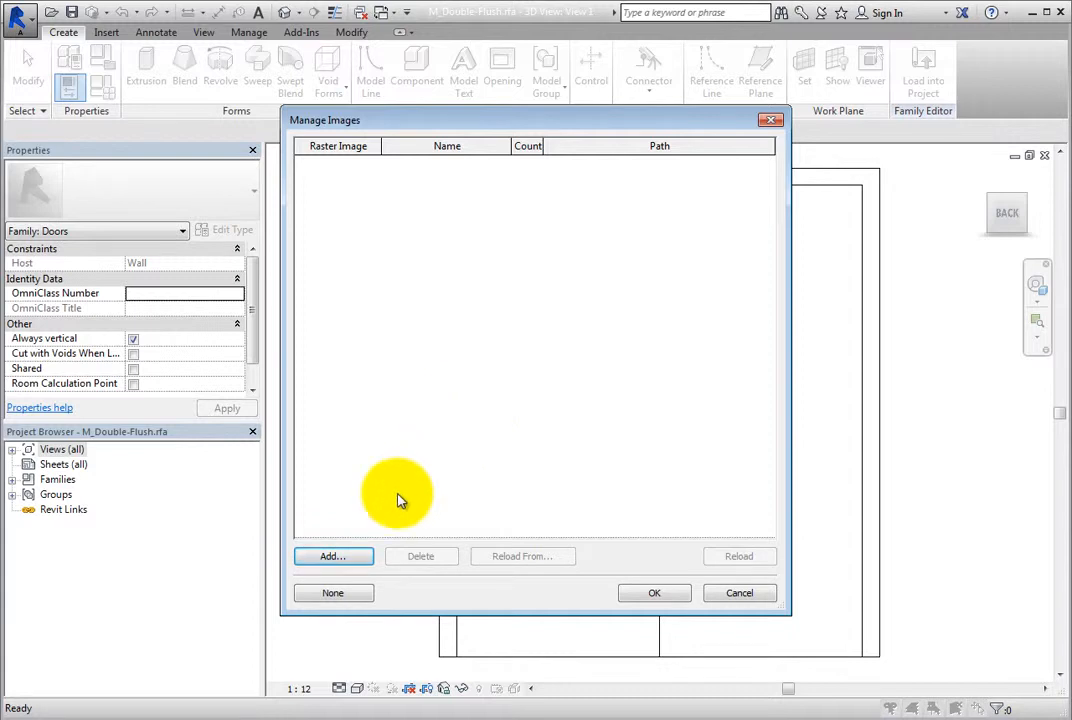
left_click(360, 562)
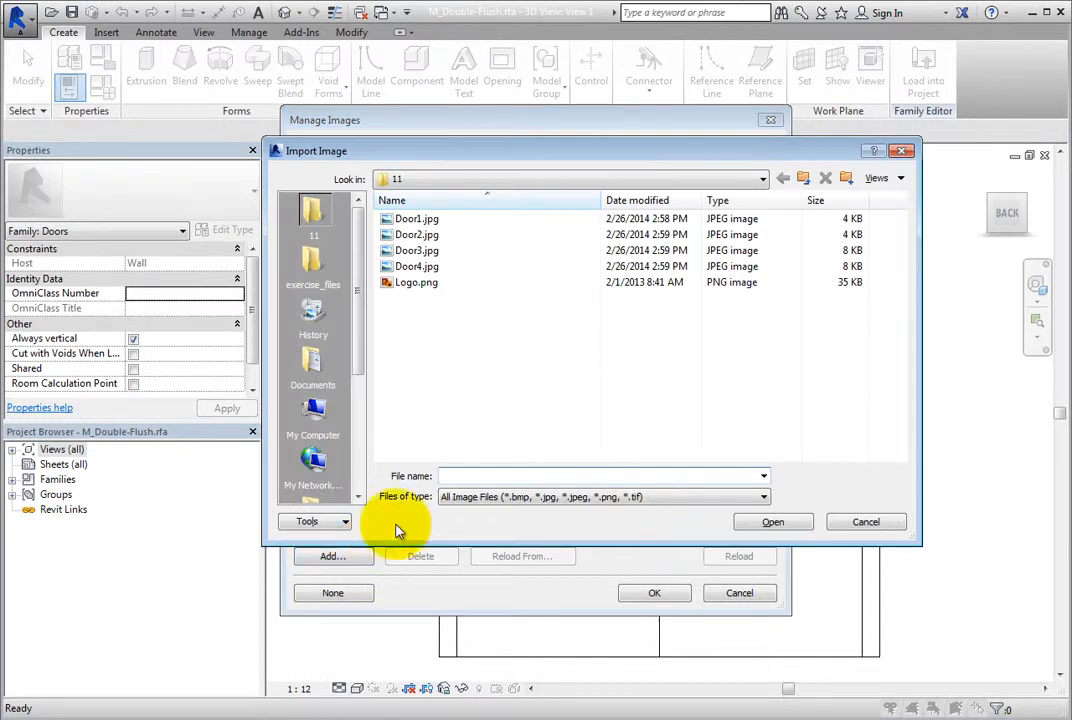
left_click(447, 255)
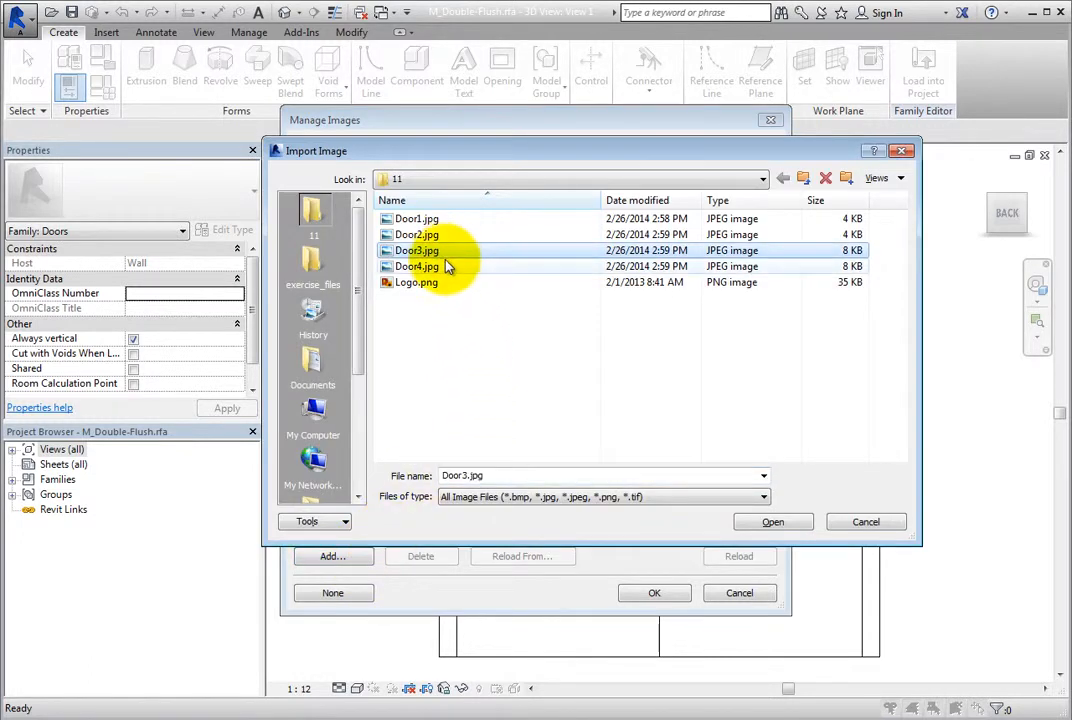
left_click(444, 268, "ctrl")
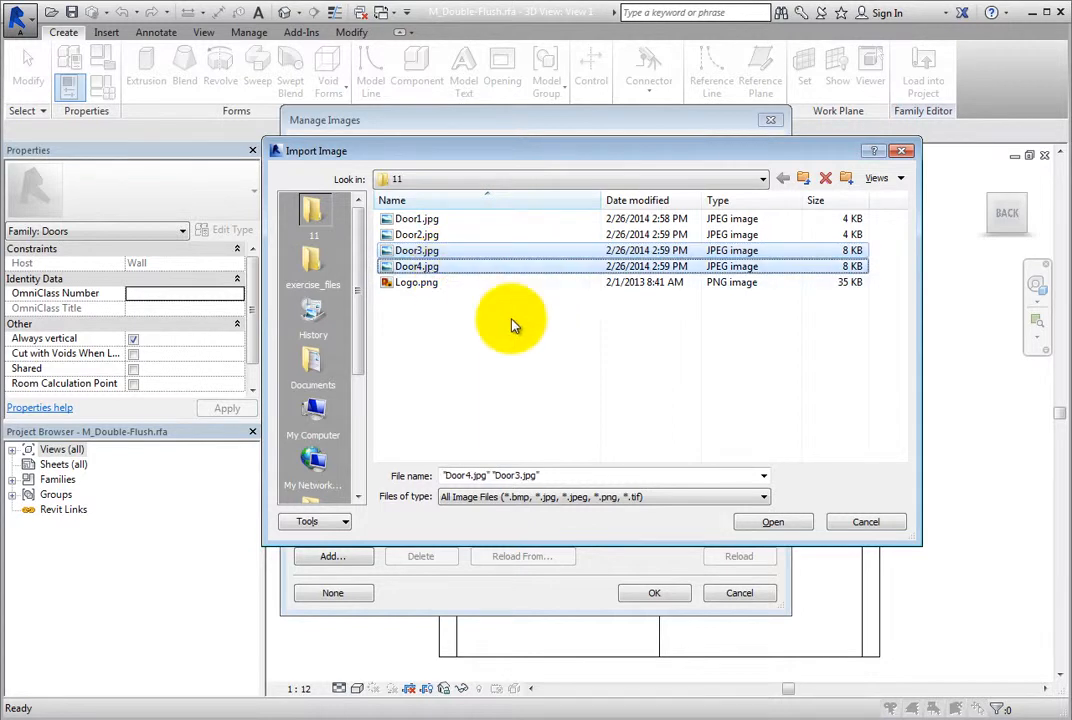
left_click(772, 523)
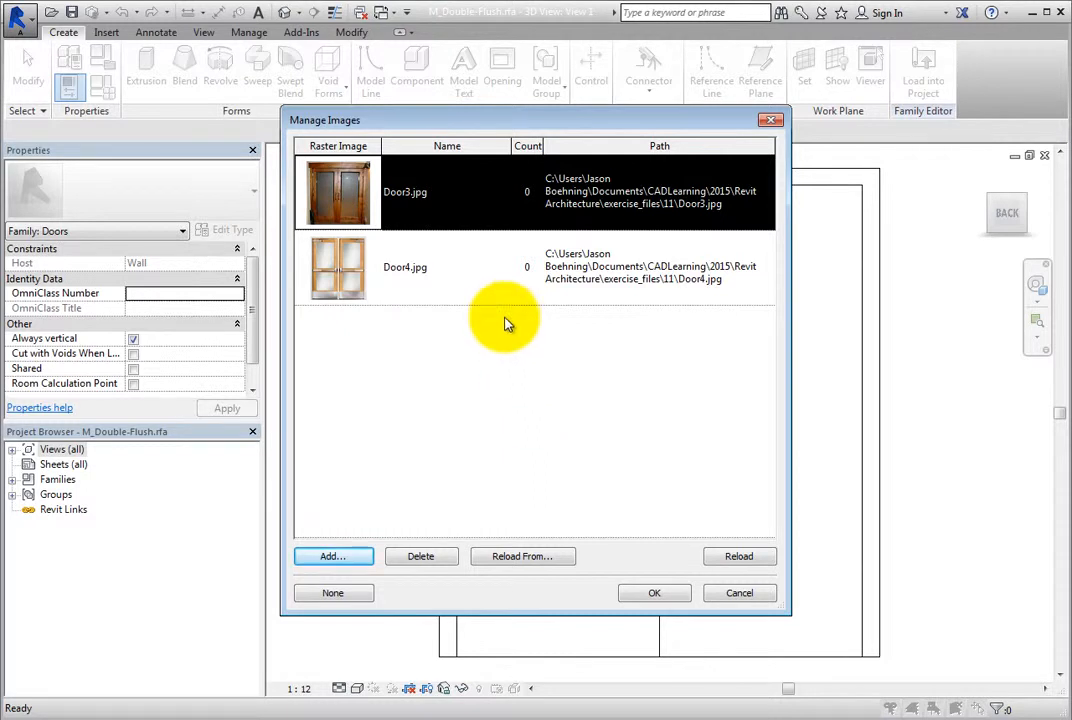
left_click(452, 206)
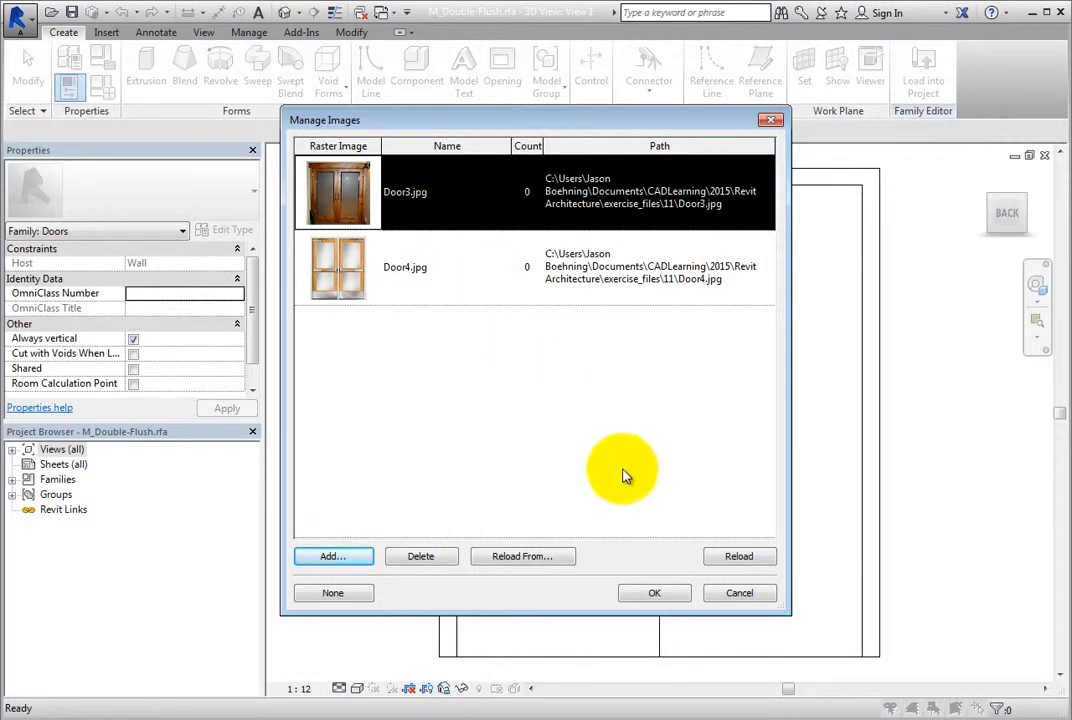
left_click(656, 594)
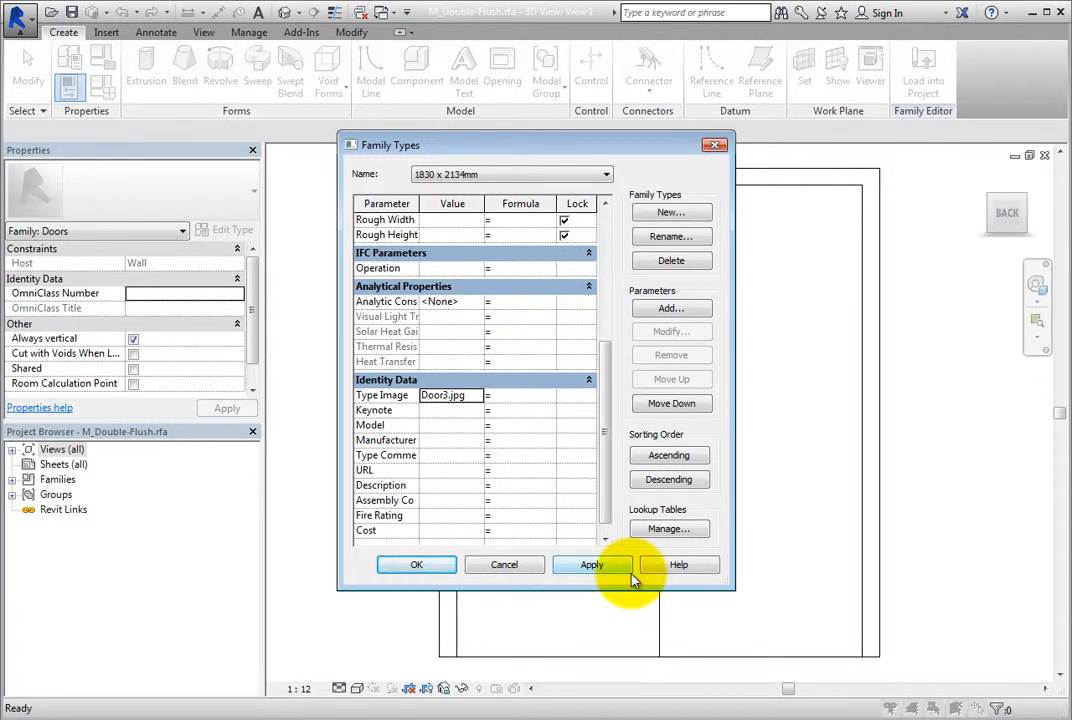
- Switch the family to type 1830 x 2083mm and load it into the project, overwriting the existing version and its parameter values
left_click(591, 175)
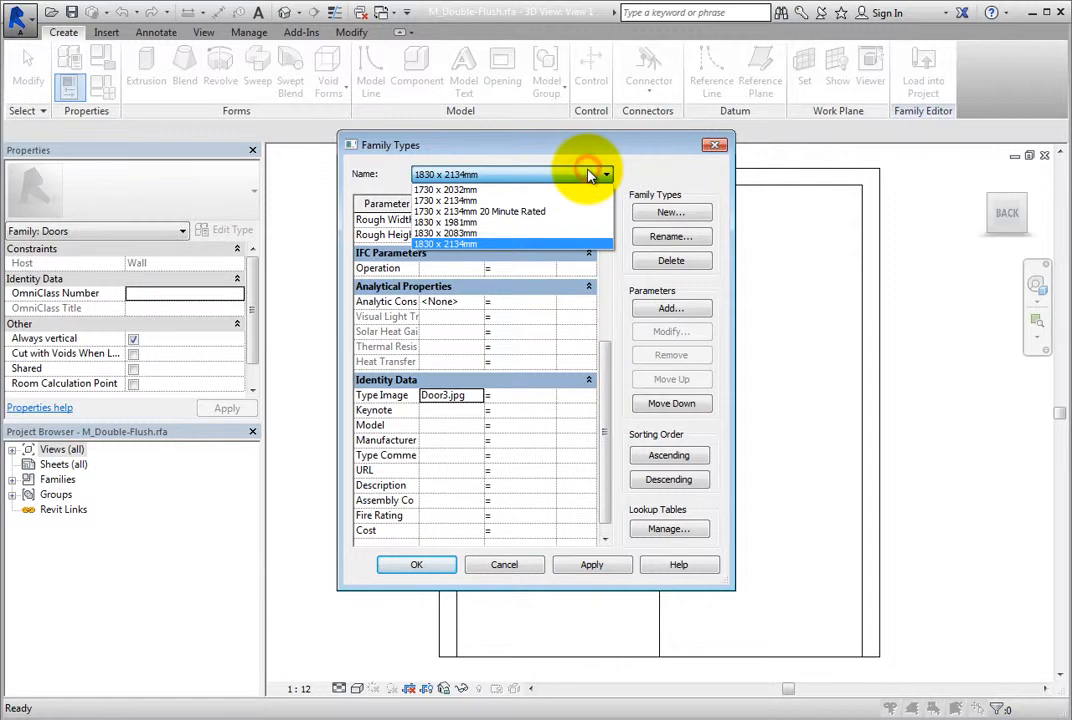
left_click(580, 233)
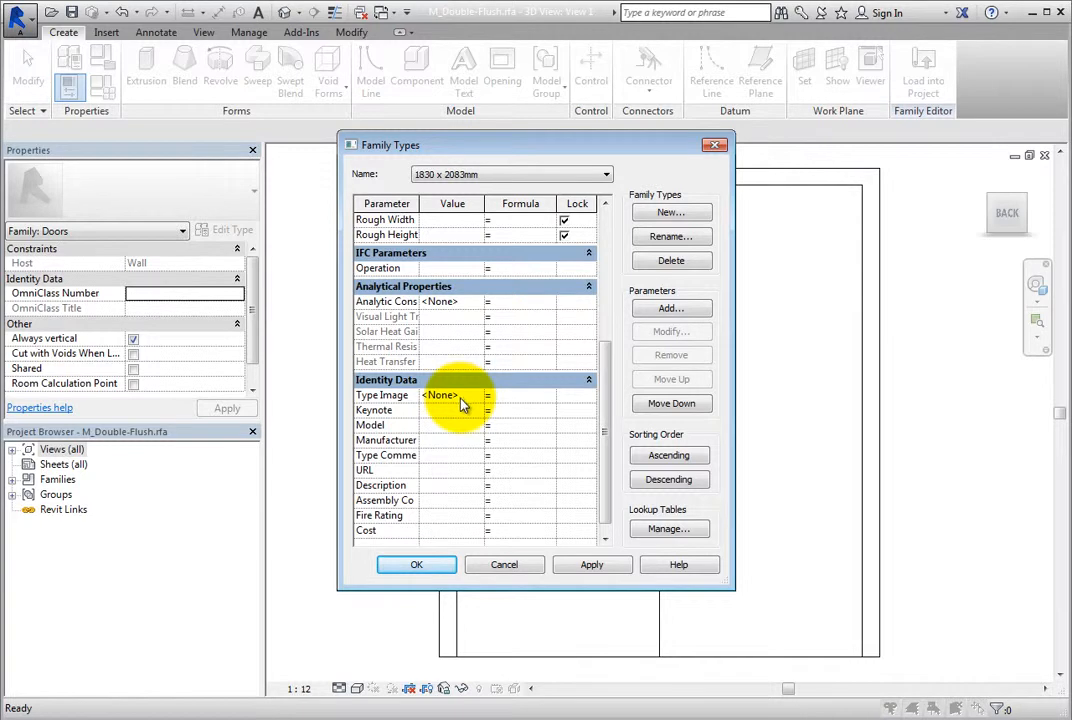
left_click(441, 567)
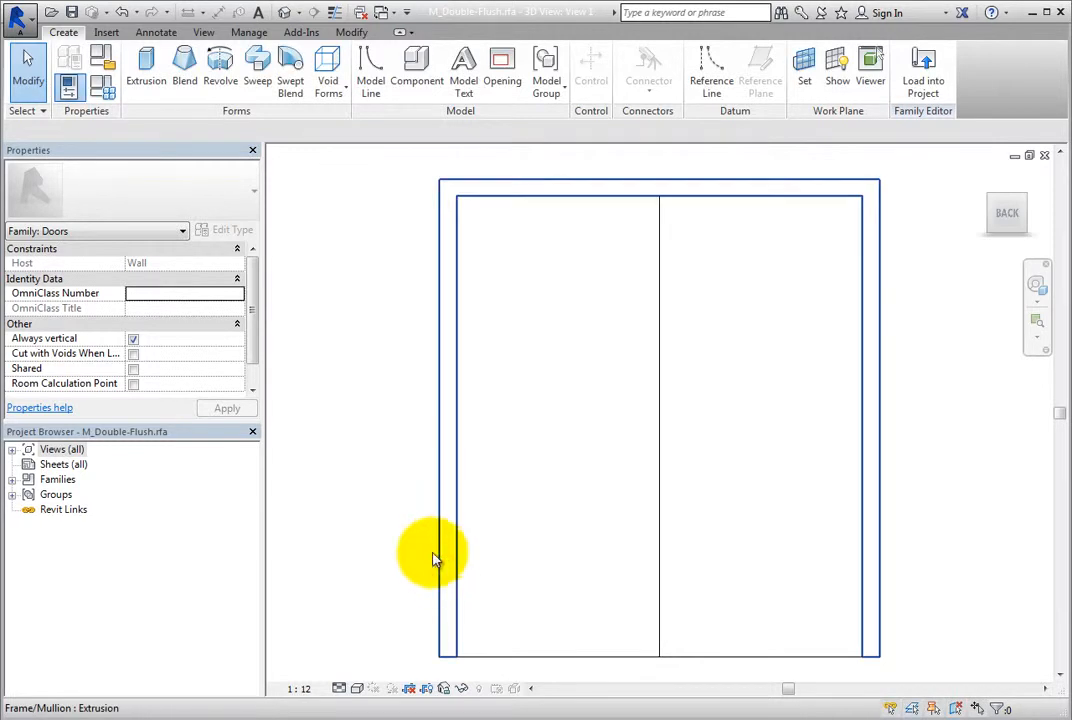
left_click(926, 90)
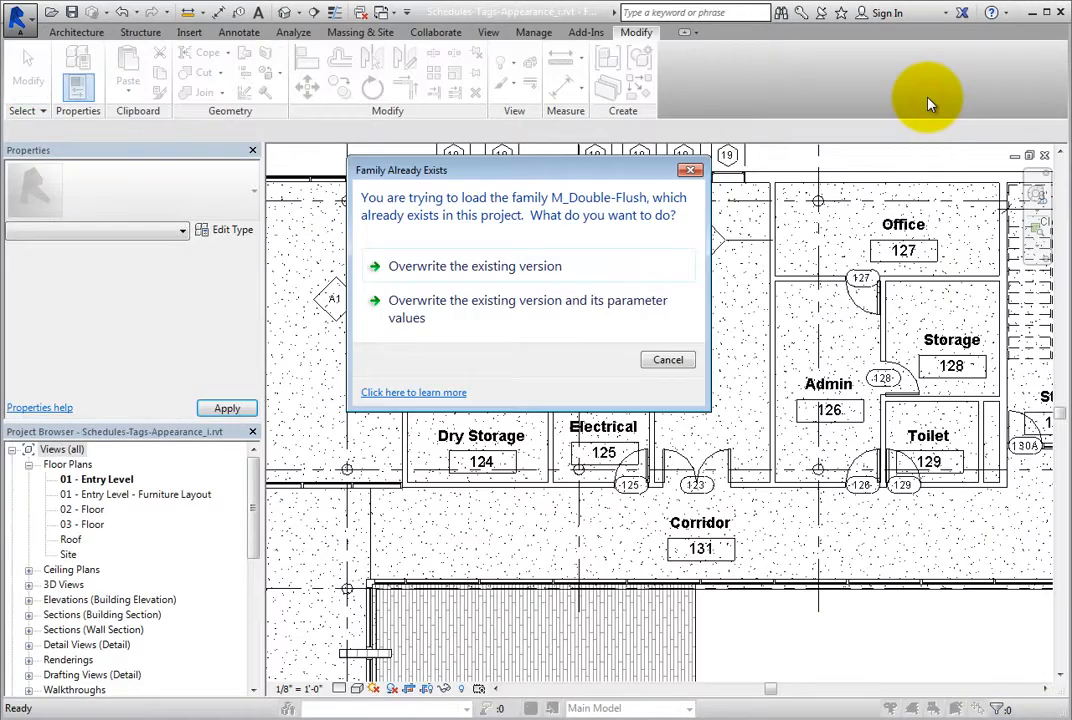
left_click(517, 321)
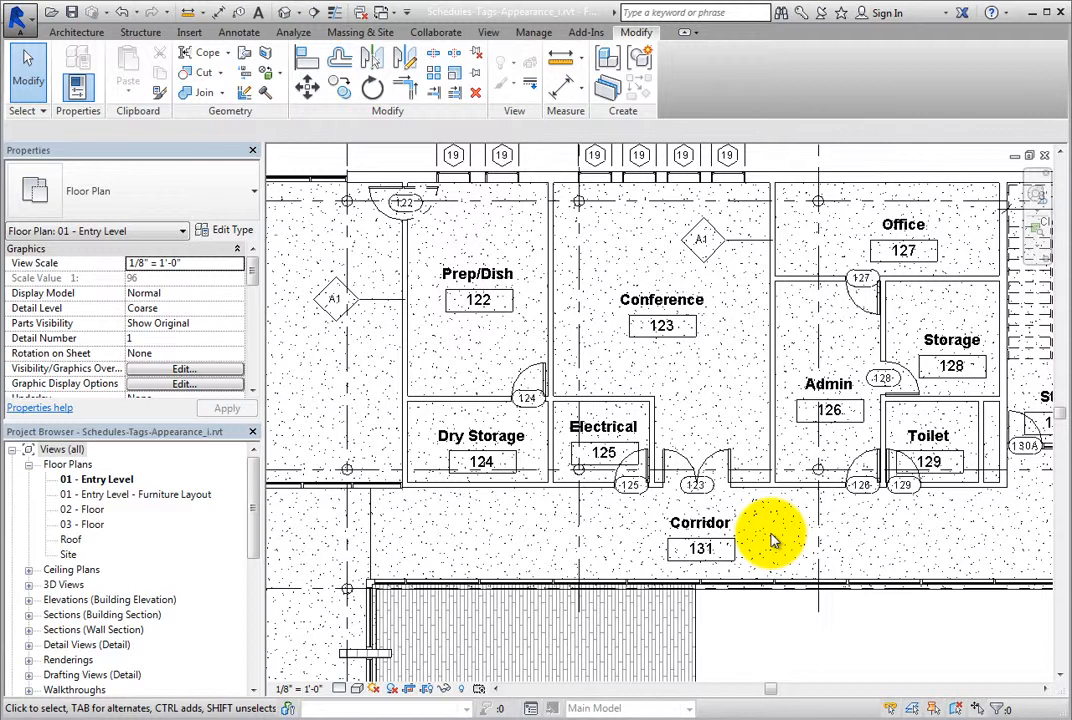
- Check the Type Image entry in the type properties of double door 123 between Conference and Corridor
left_click(725, 459)
left_click(232, 230)
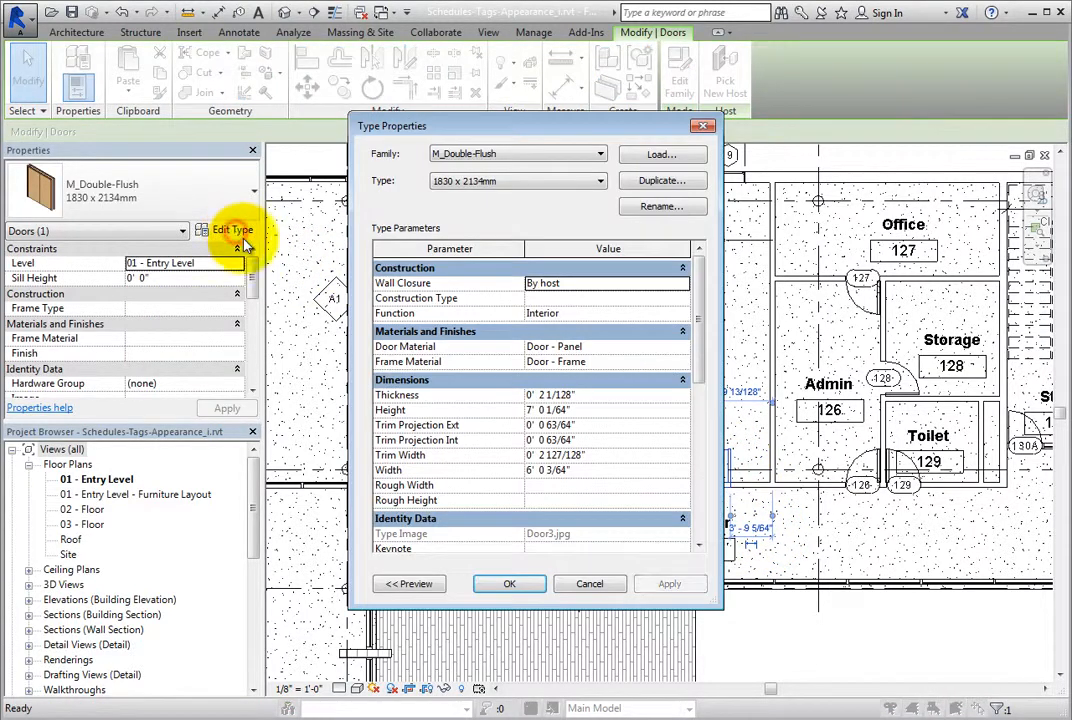
left_click_drag(698, 325, 699, 430)
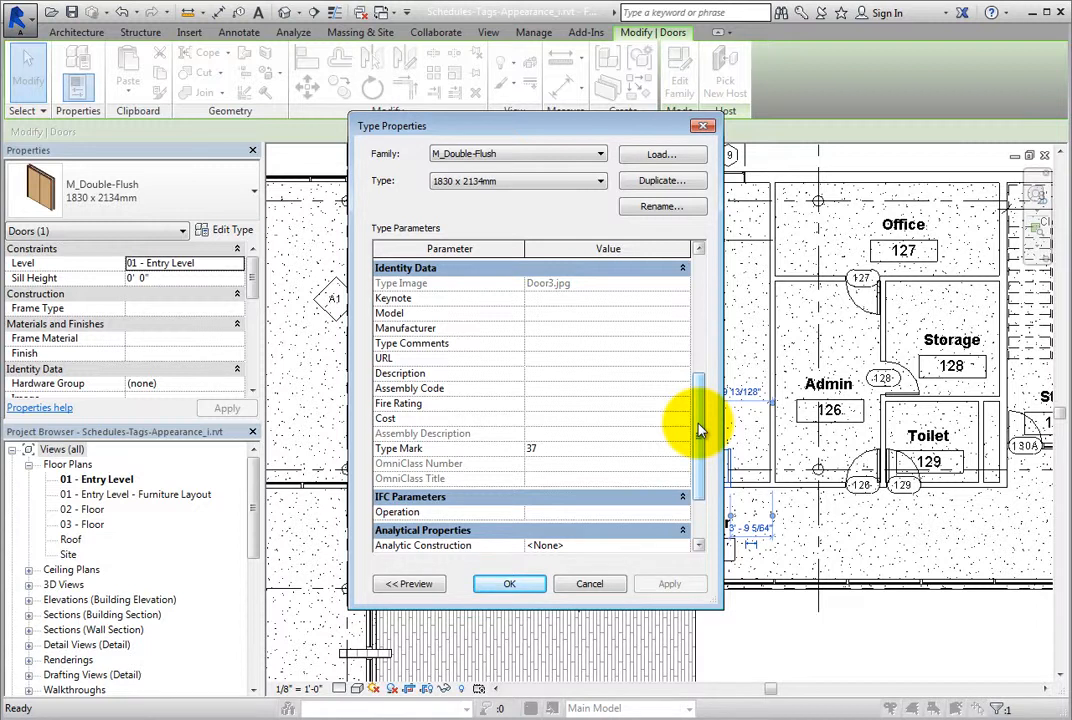
left_click(533, 584)
left_click(742, 622)
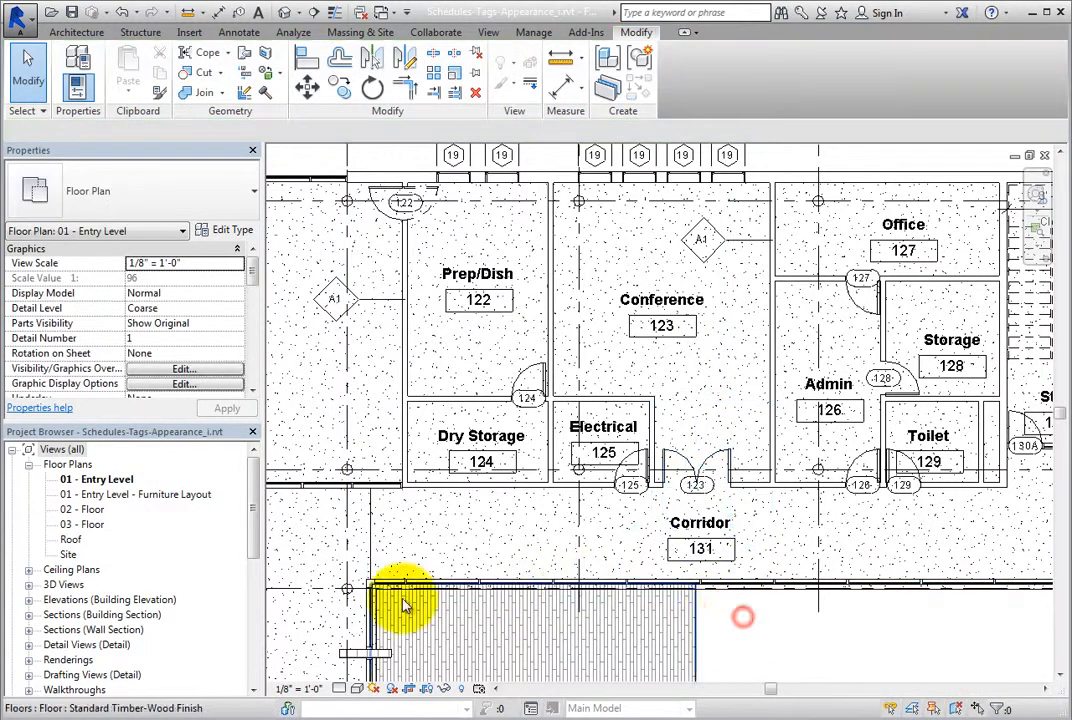
- Open sheet A3 - Schedules and examine the Type Image column of the placed door schedule
left_click_drag(253, 527, 256, 634)
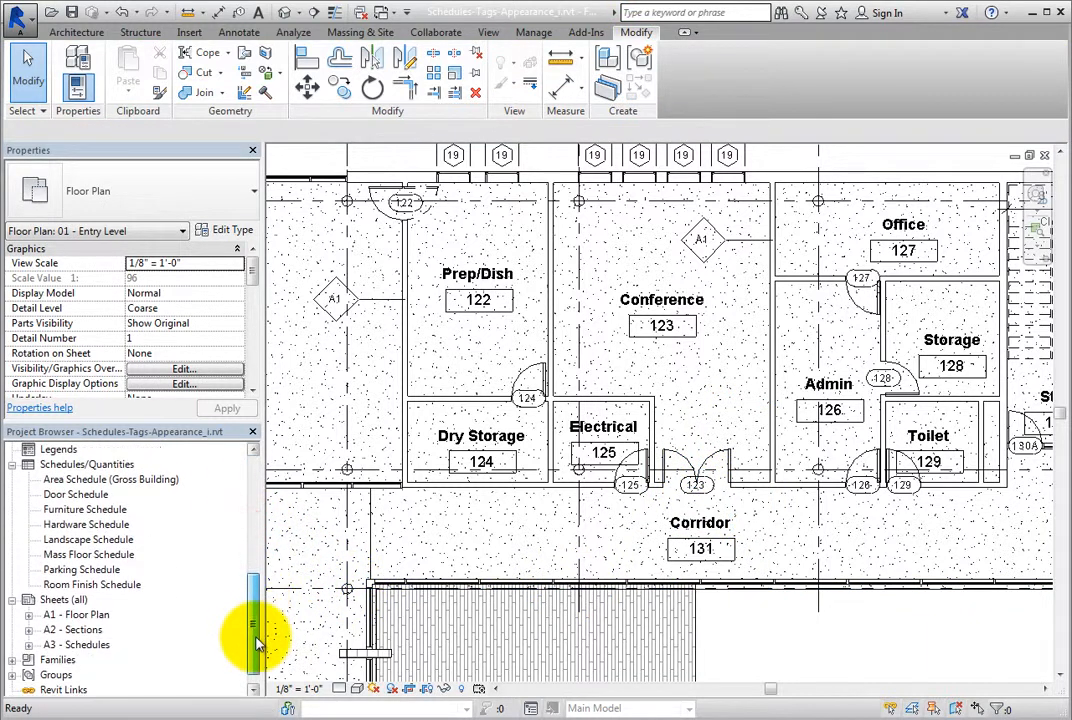
left_click(88, 647)
double_click(88, 647)
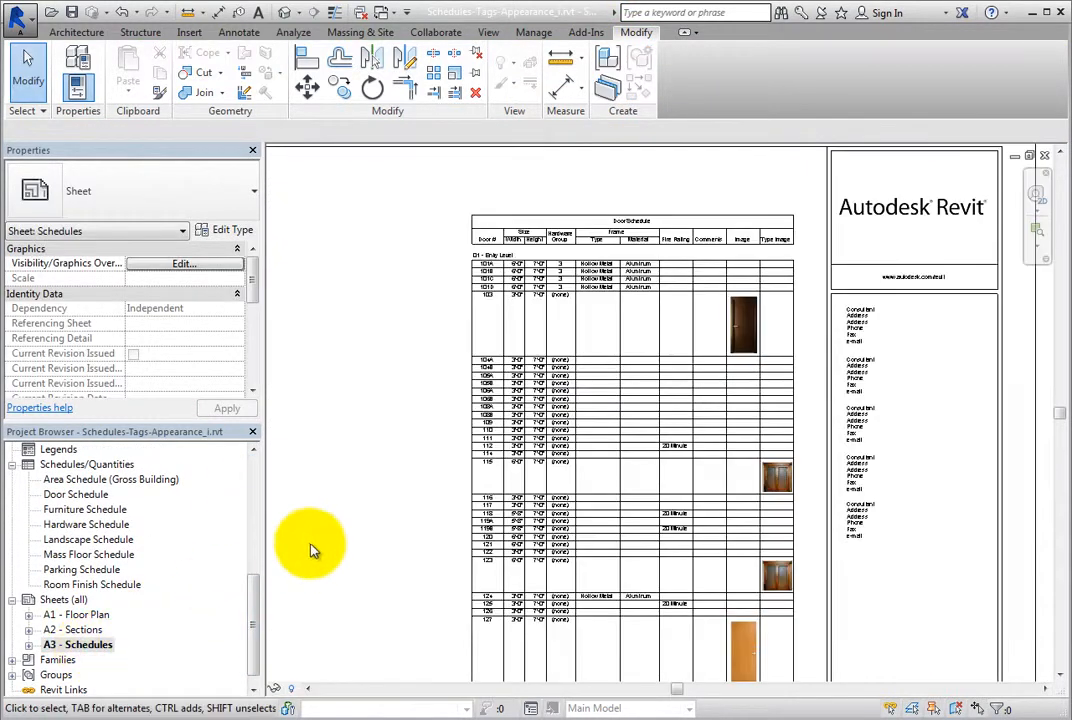
middle_click_drag(378, 525, 400, 340)
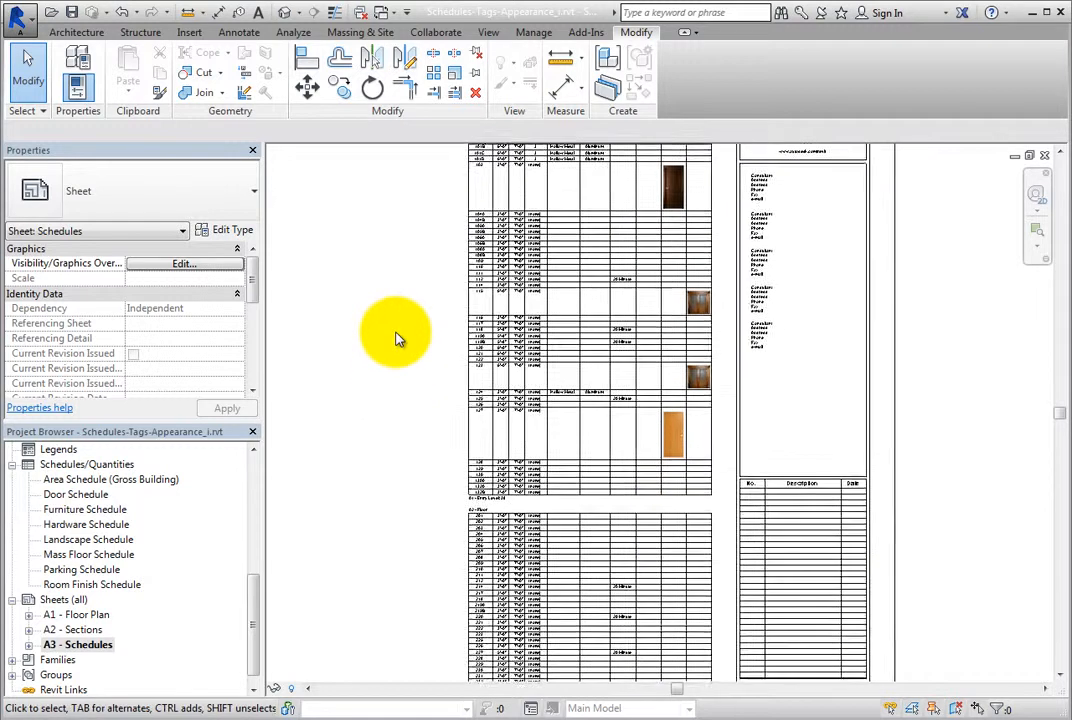
scroll(397, 340, "down", 4)
- Restore the placed door schedule's images to their original sizes and move the schedule clear of the title block
left_click(462, 333)
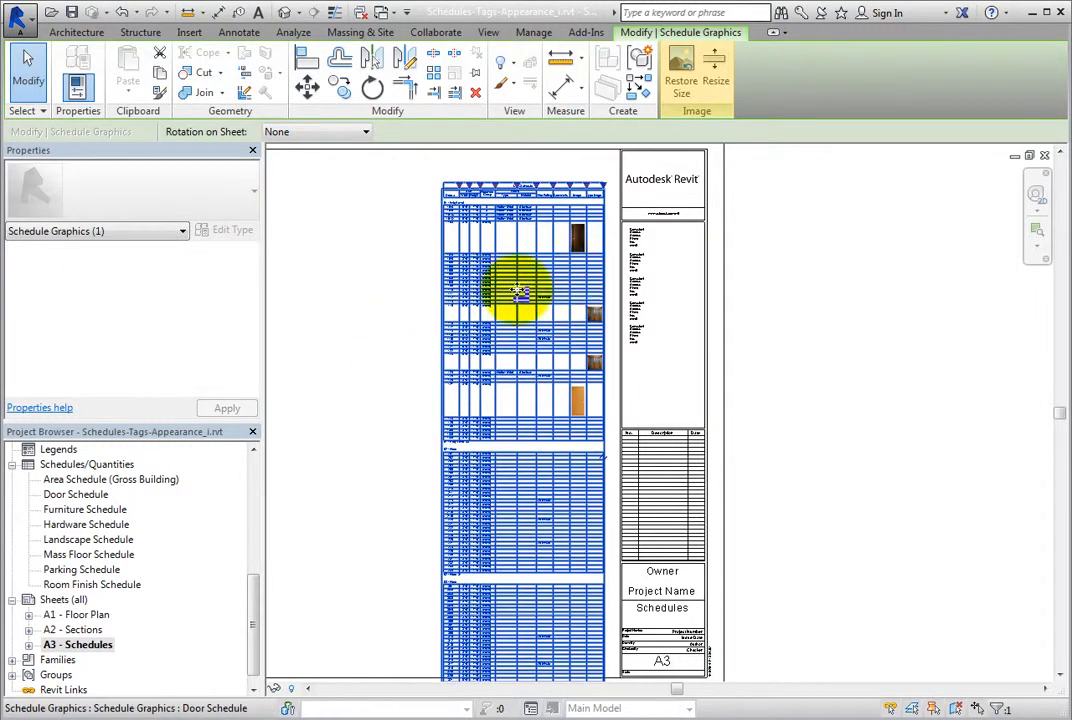
scroll(581, 282, "up", 3)
middle_click_drag(581, 282, 579, 378)
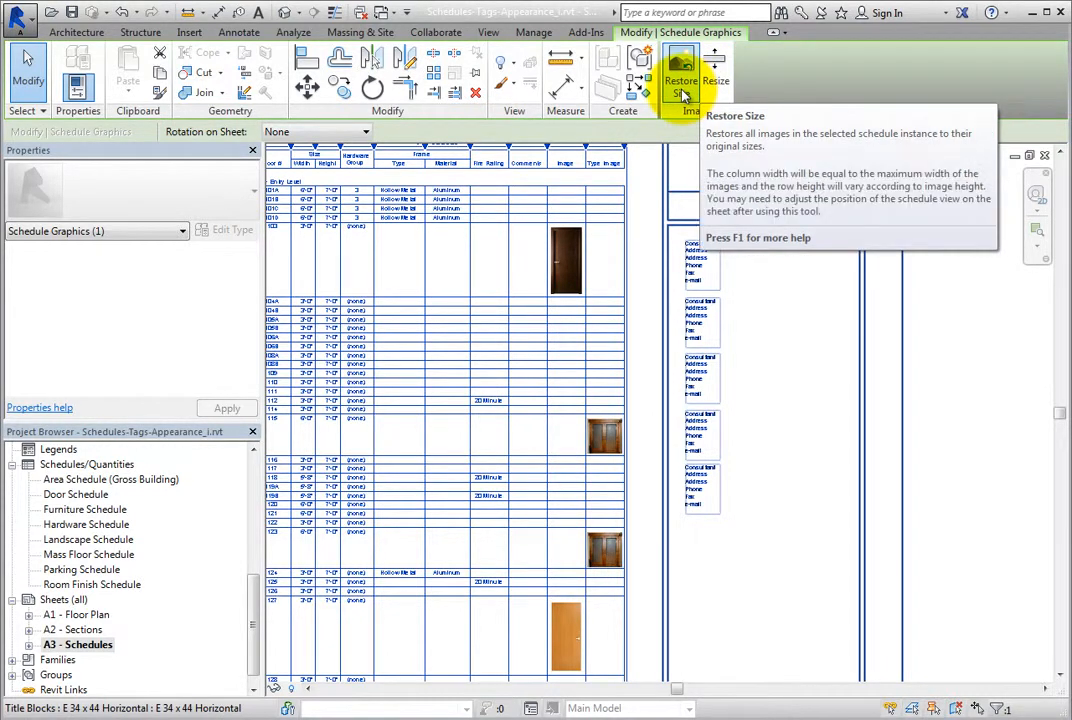
left_click(683, 88)
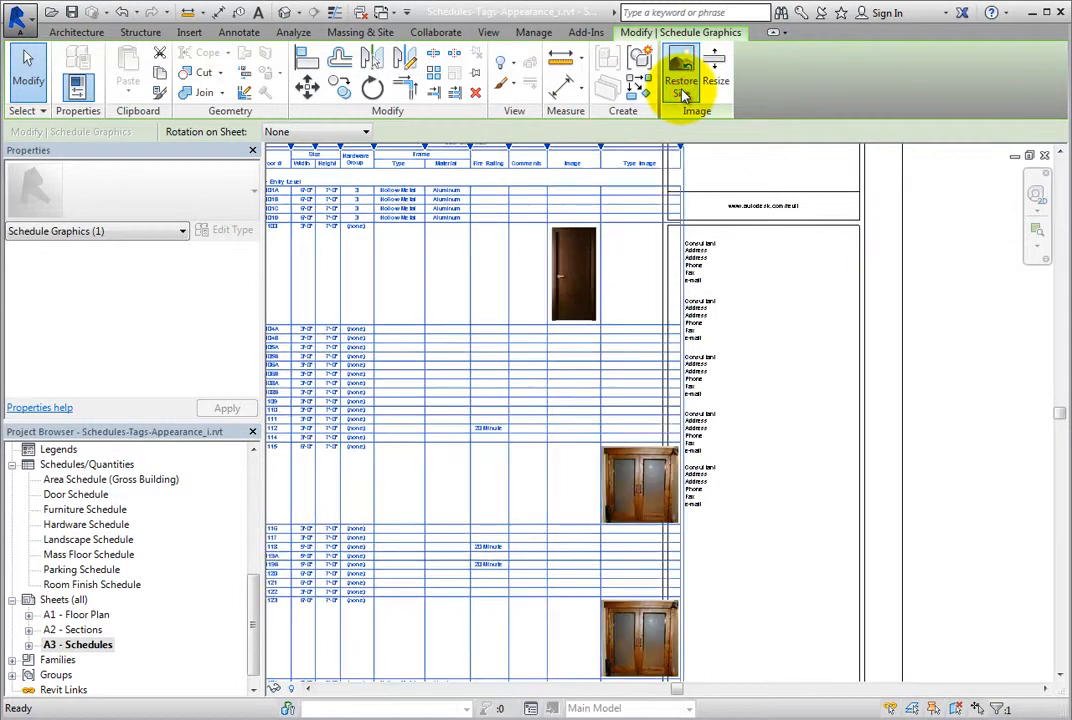
scroll(781, 363, "down", 3)
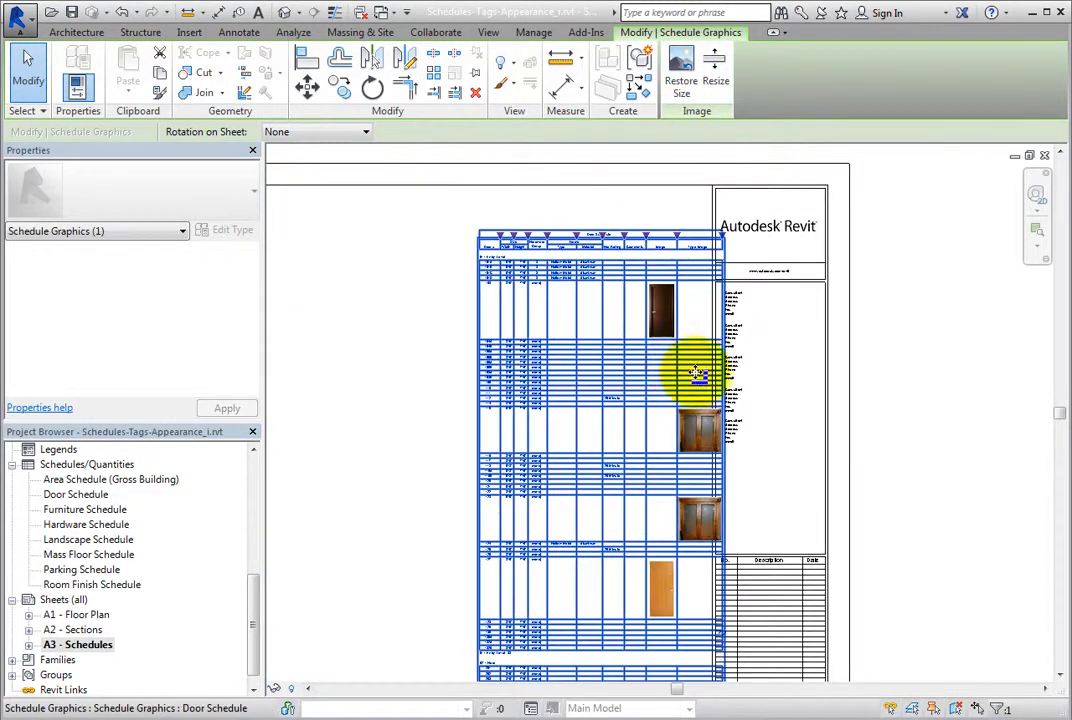
left_click_drag(620, 342, 565, 320)
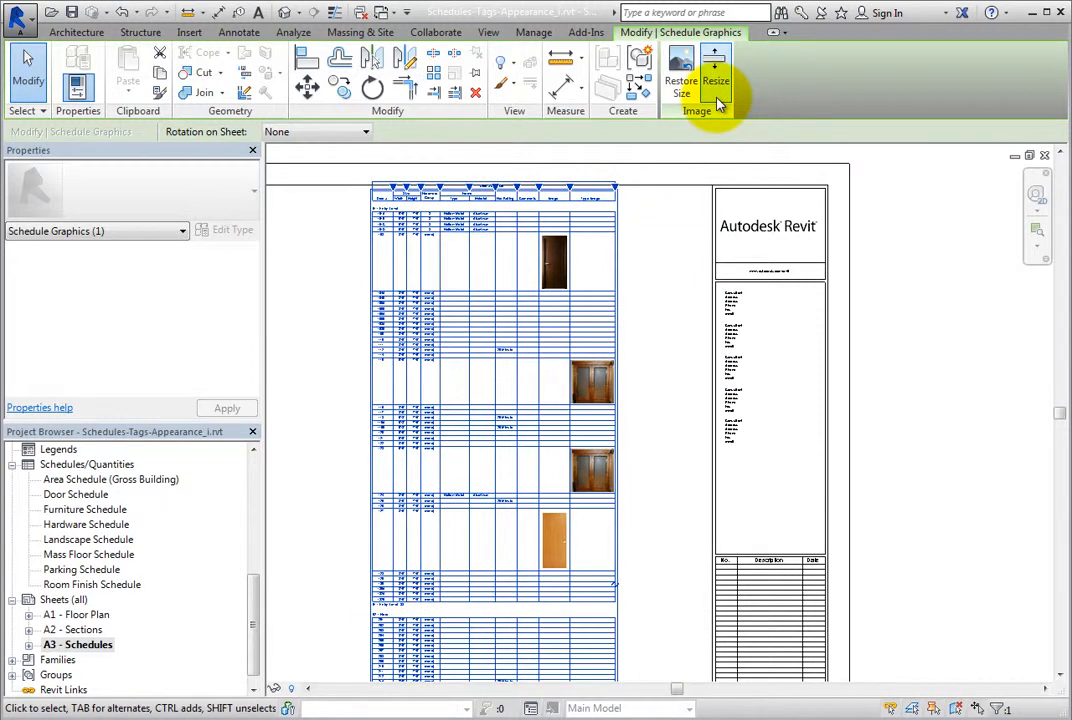
left_click(714, 90)
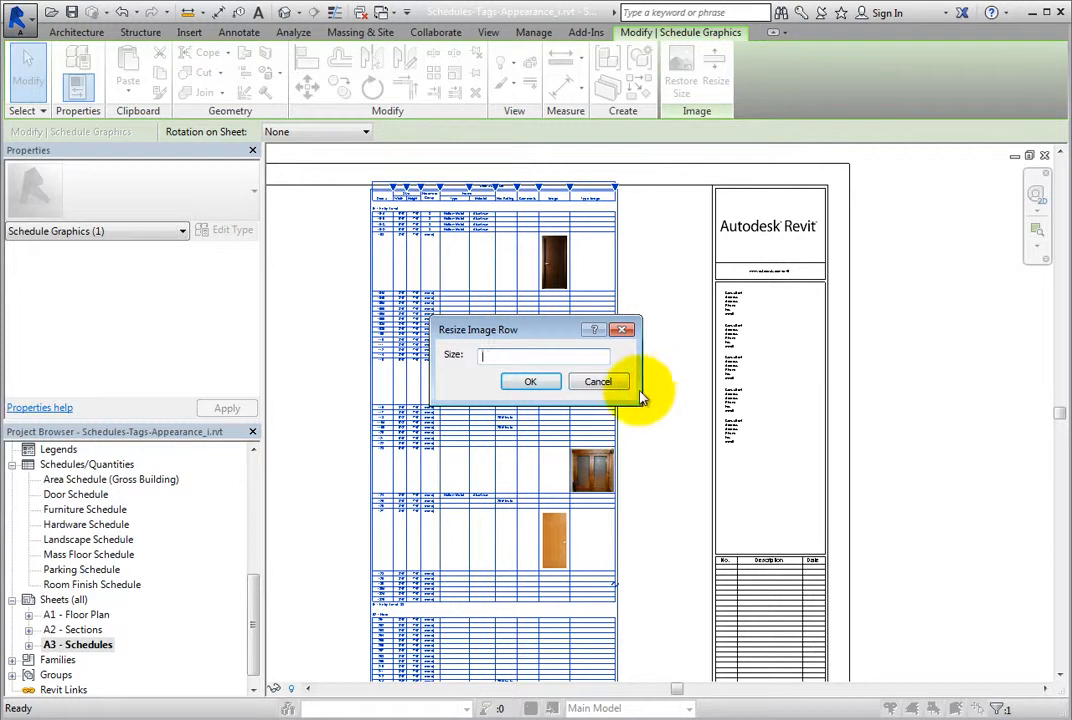
left_click(601, 382)
left_click(645, 398)
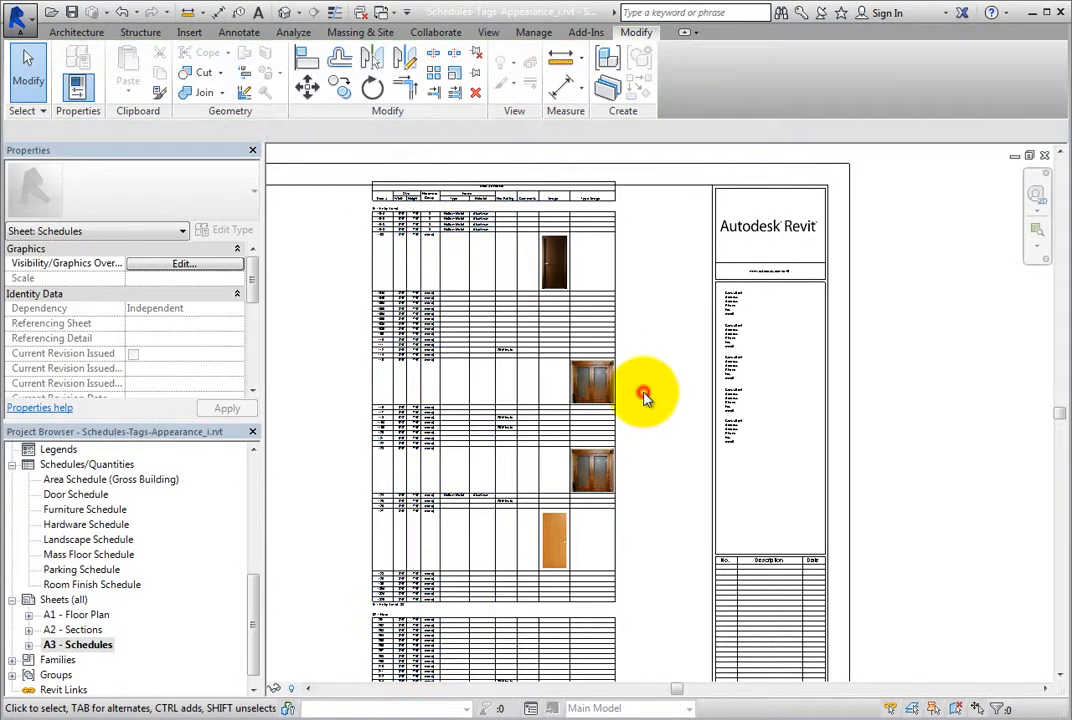
- Move the placed door schedule slightly down and toward the title block so it sits fully inside the sheet border
scroll(641, 398, "down", 1)
middle_click_drag(641, 400, 766, 407)
scroll(766, 467, "up", 2)
scroll(756, 388, "up", 2)
scroll(766, 407, "down", 1)
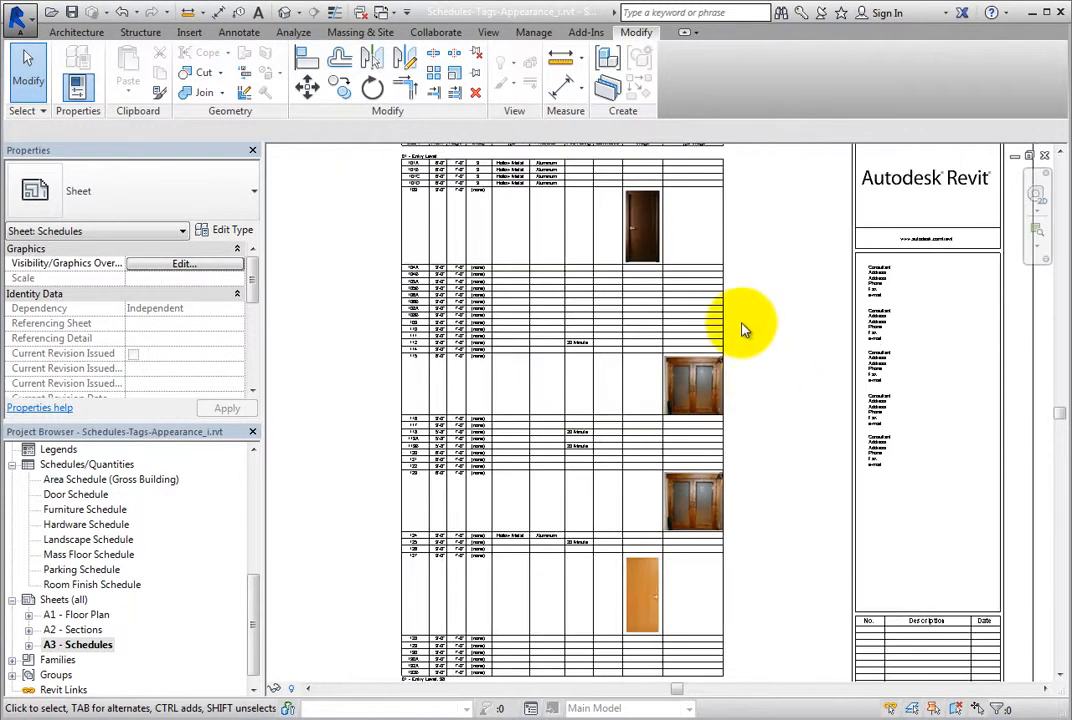
left_click(711, 310)
left_click_drag(711, 318, 755, 356)
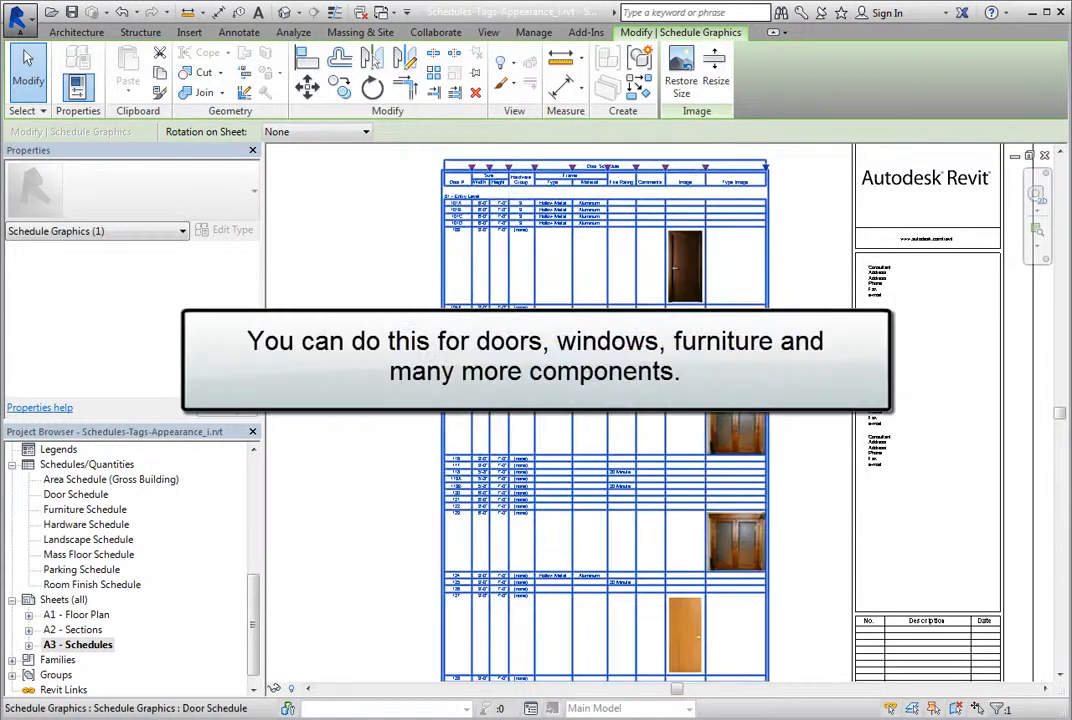
left_click(812, 358)
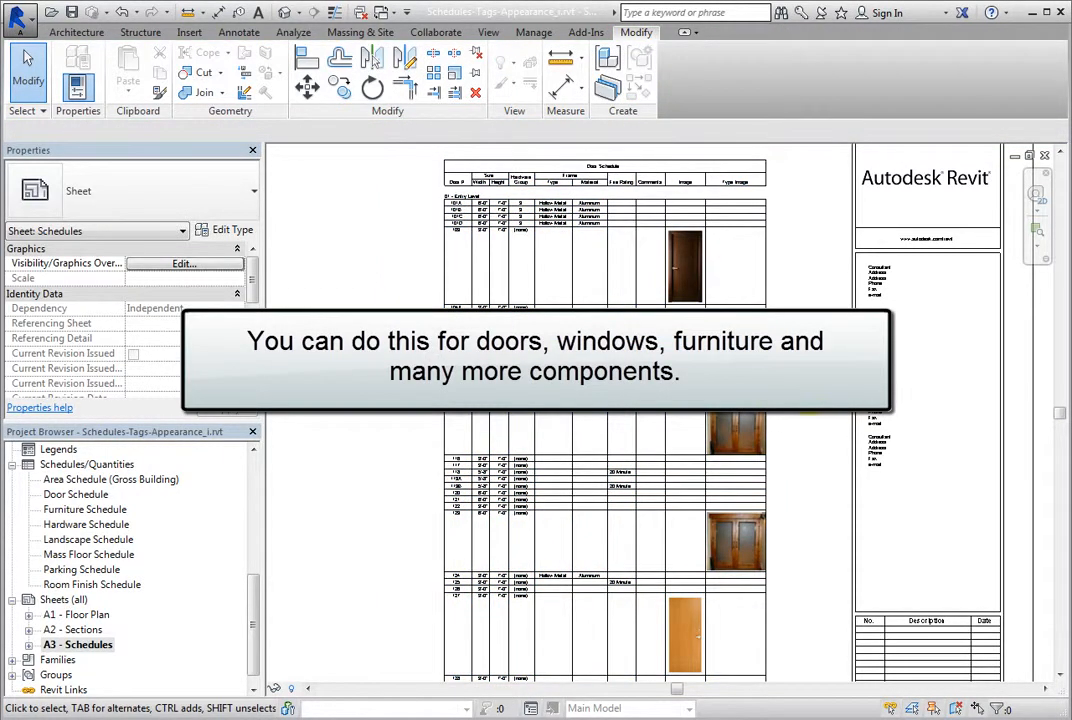